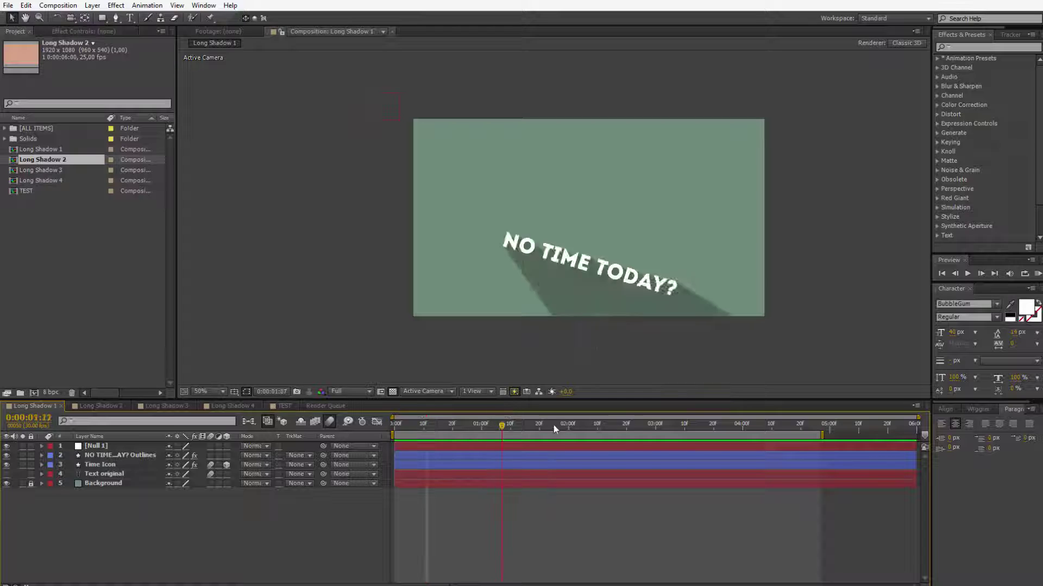
# Switch to the Long Shadow 2 timeline tab showing the WORK HARD GO NUTS? text.
pyautogui.click(109, 406)
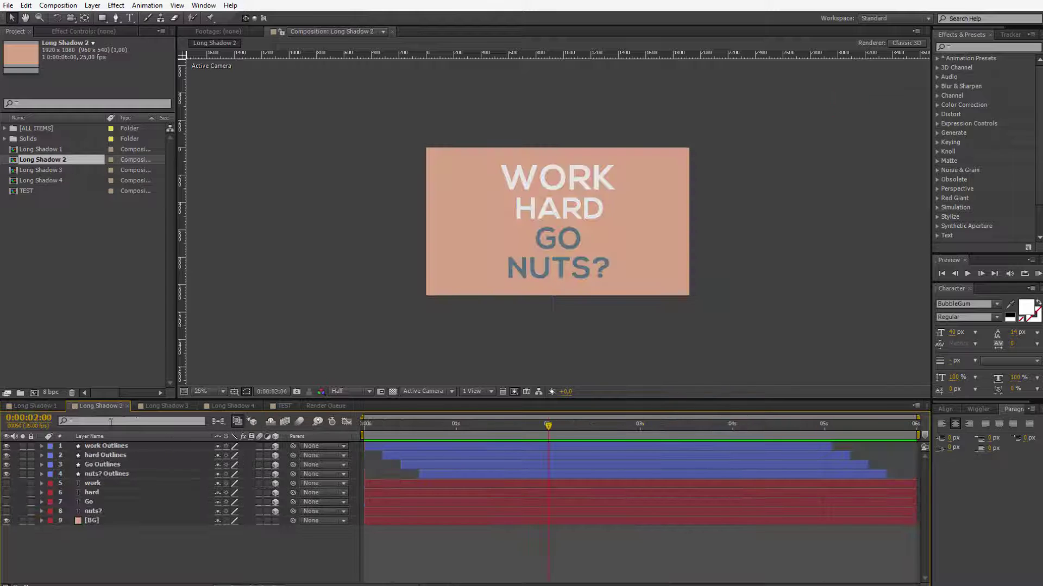
# Hide the work, Go and nuts? Outlines layers, then select all the other word layers.
pyautogui.moveTo(365, 429); pyautogui.dragTo(533, 429)
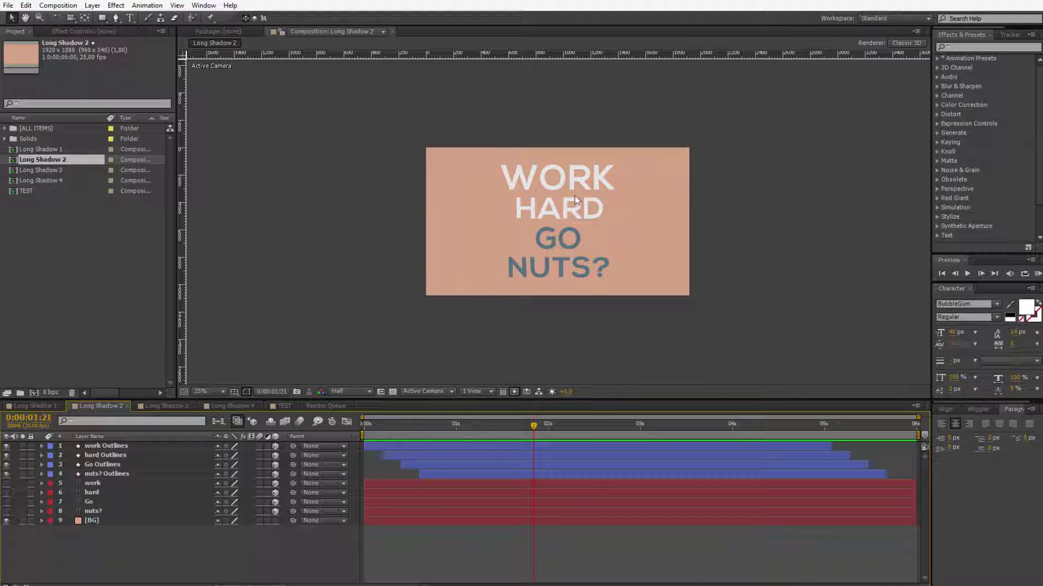
pyautogui.click(540, 220)
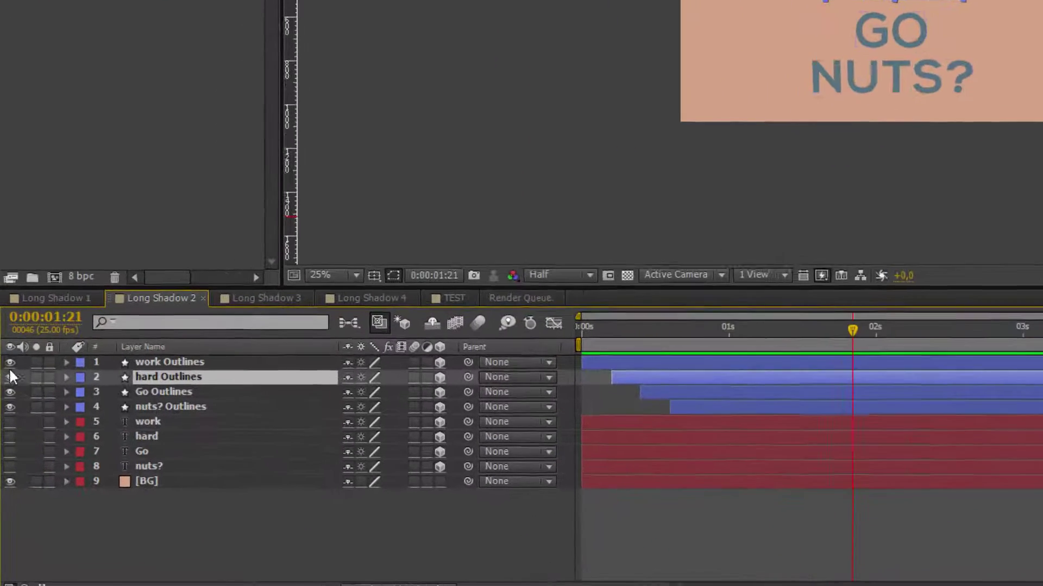
pyautogui.click(10, 362)
pyautogui.click(11, 392)
pyautogui.click(11, 406)
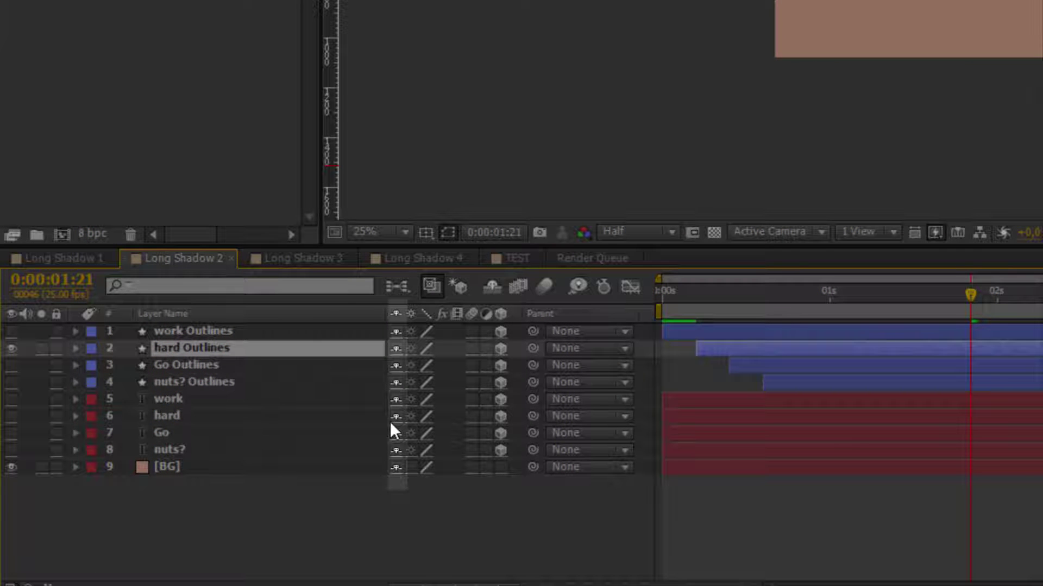
pyautogui.moveTo(220, 335); pyautogui.dragTo(201, 465)
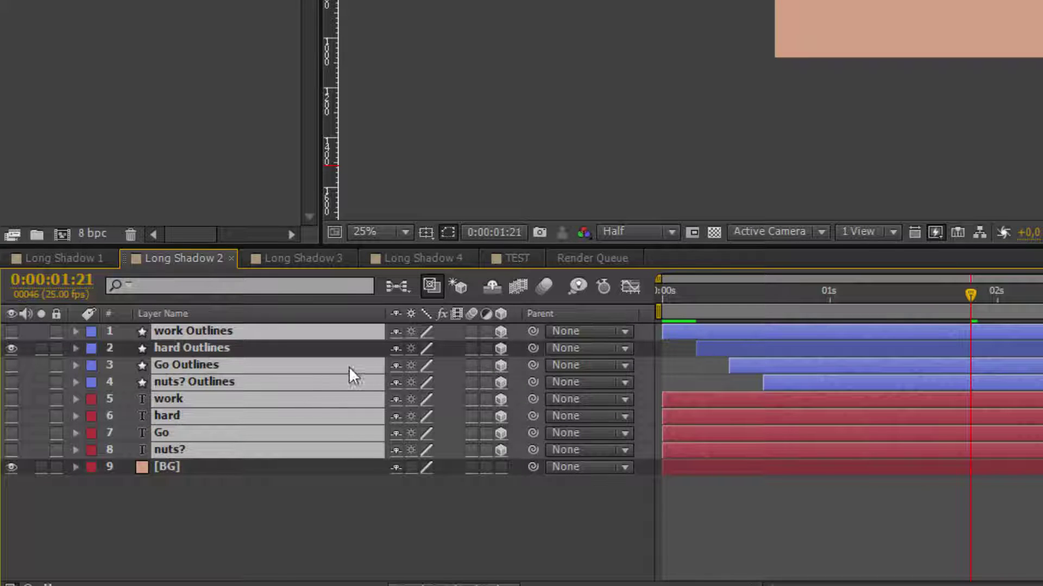
# Set the selected word layers to shy and hide them, leaving hard Outlines and BG.
pyautogui.click(400, 331)
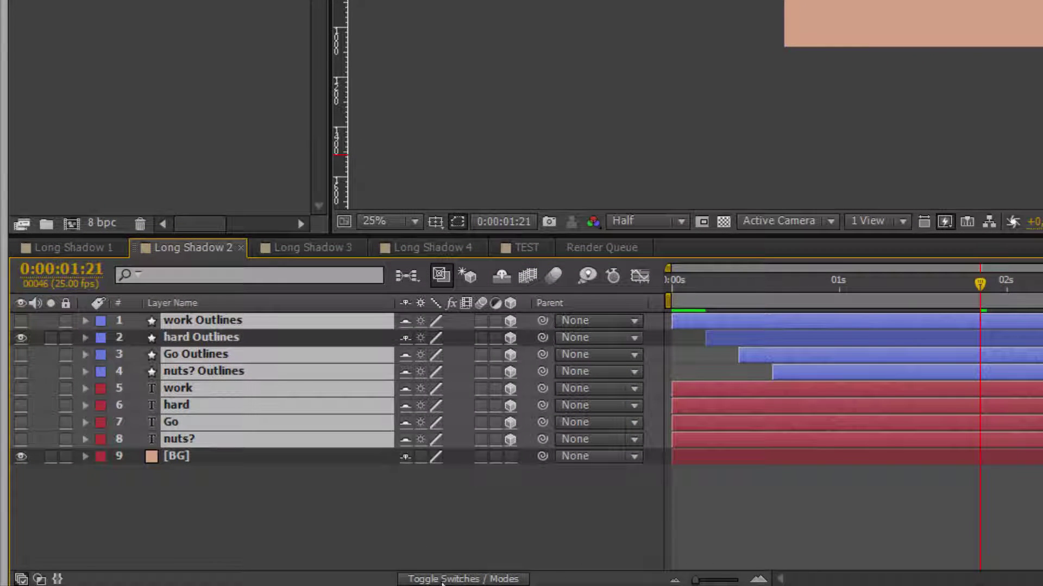
pyautogui.click(443, 580)
pyautogui.click(445, 580)
pyautogui.click(445, 580)
pyautogui.click(446, 580)
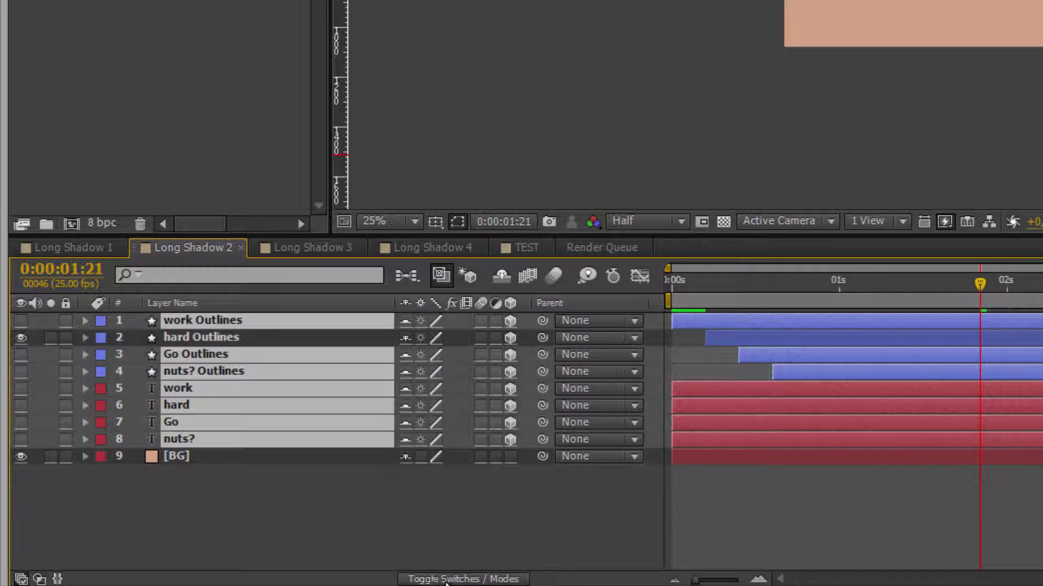
pyautogui.click(497, 275)
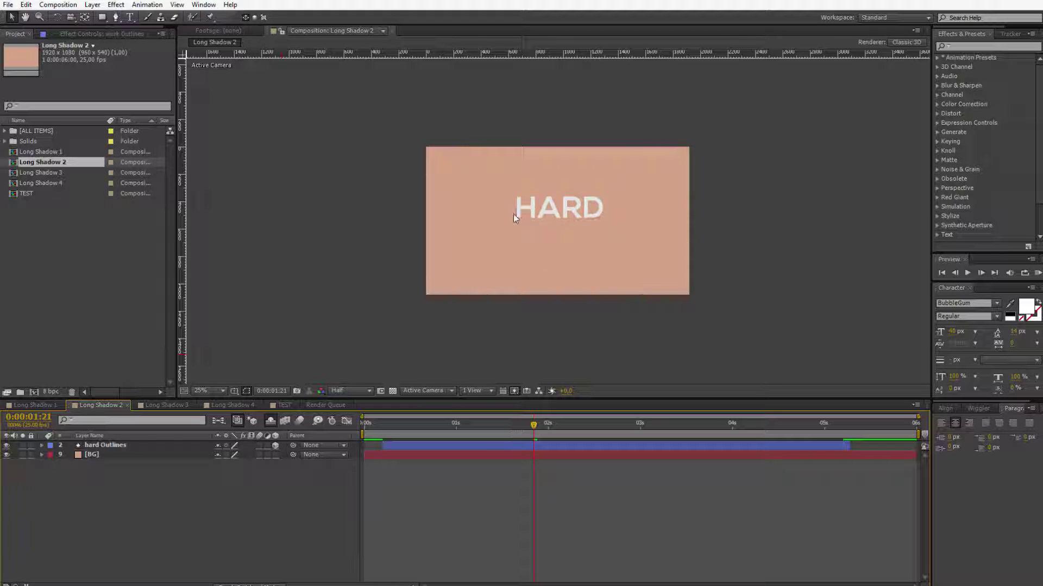
pyautogui.click(96, 446)
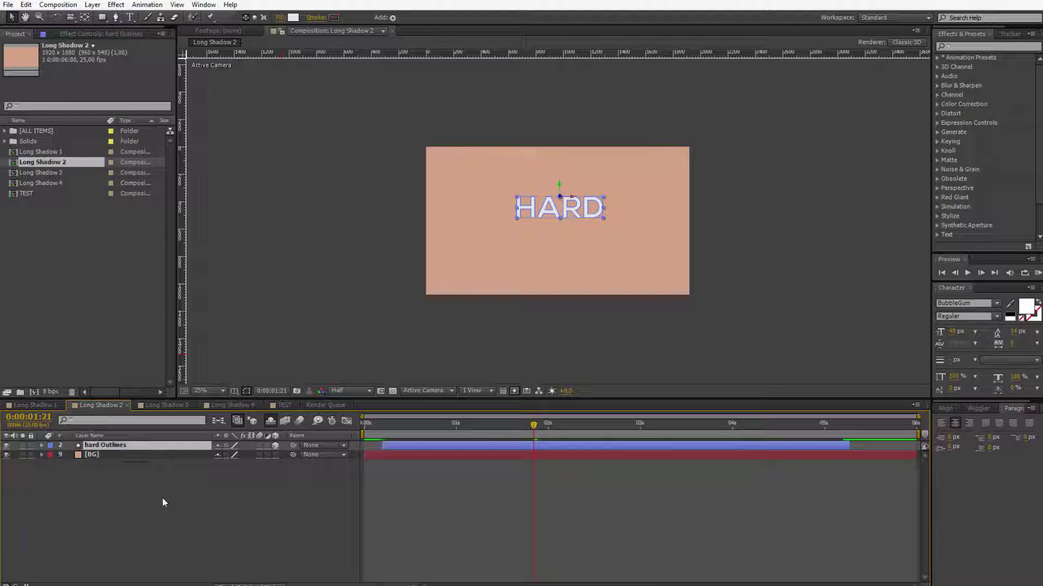
pyautogui.click(271, 422)
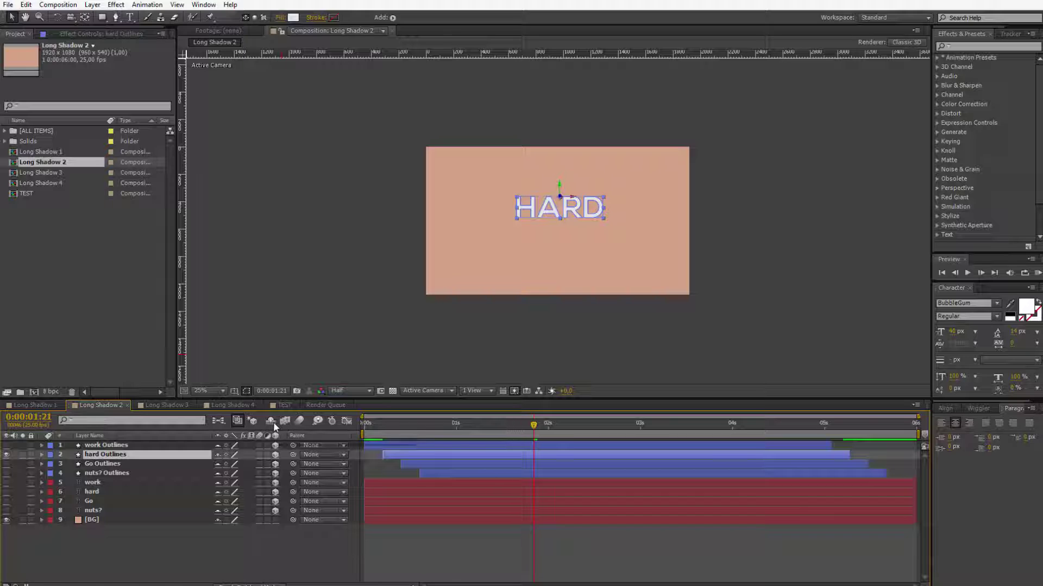
pyautogui.click(101, 483)
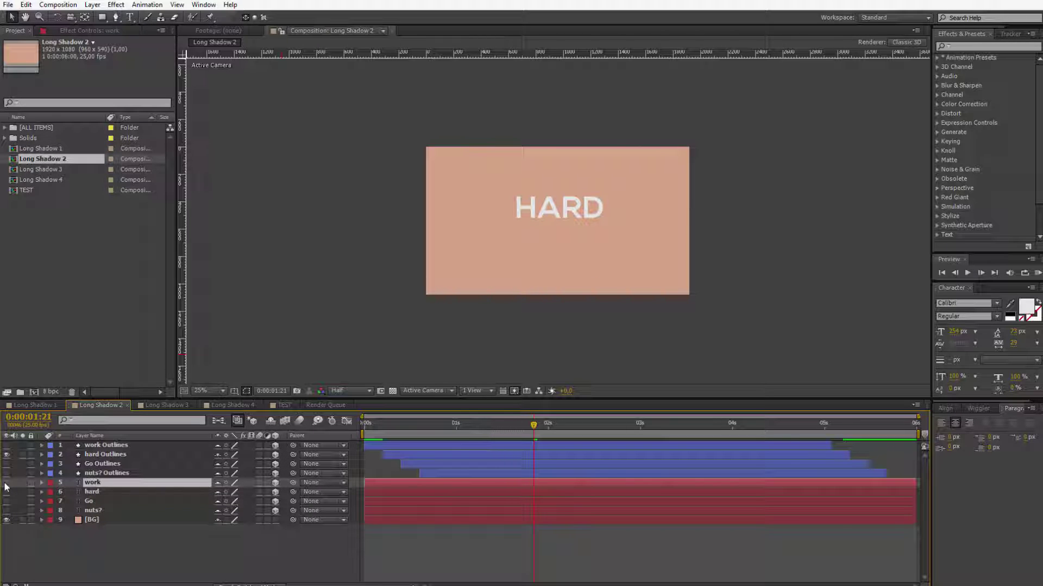
pyautogui.click(103, 457)
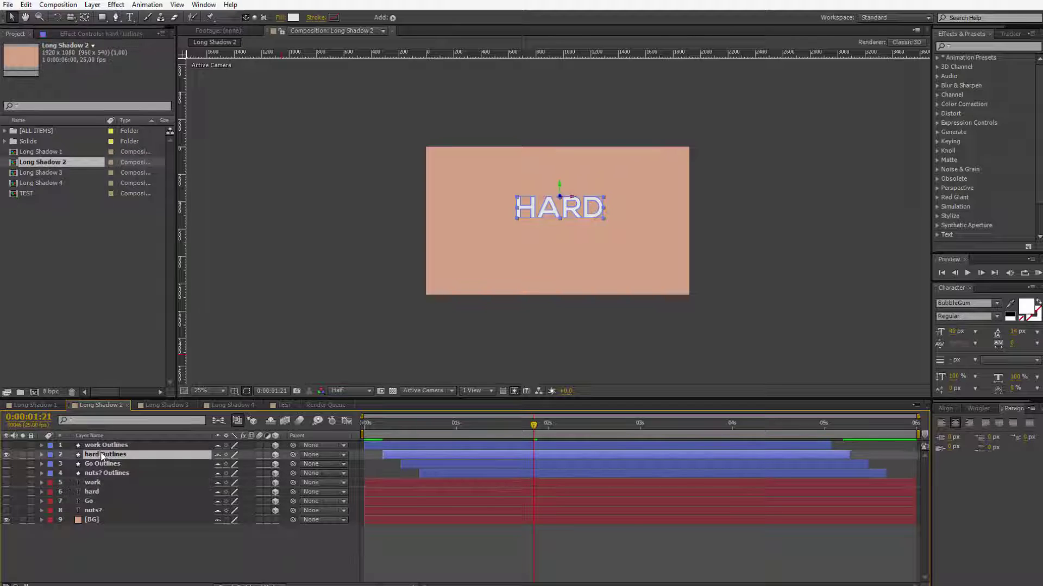
pyautogui.click(101, 482)
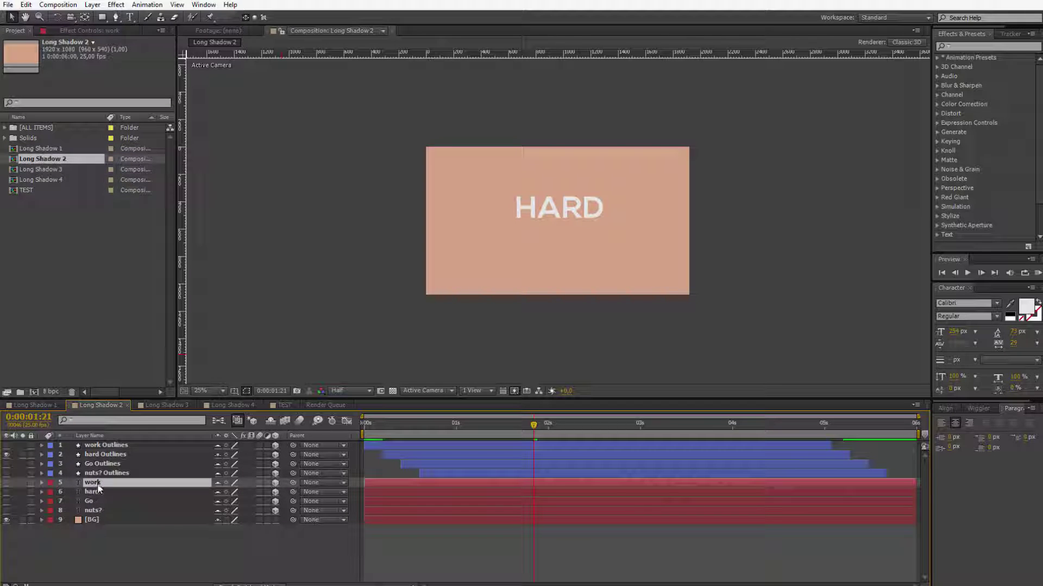
pyautogui.rightClick(96, 484)
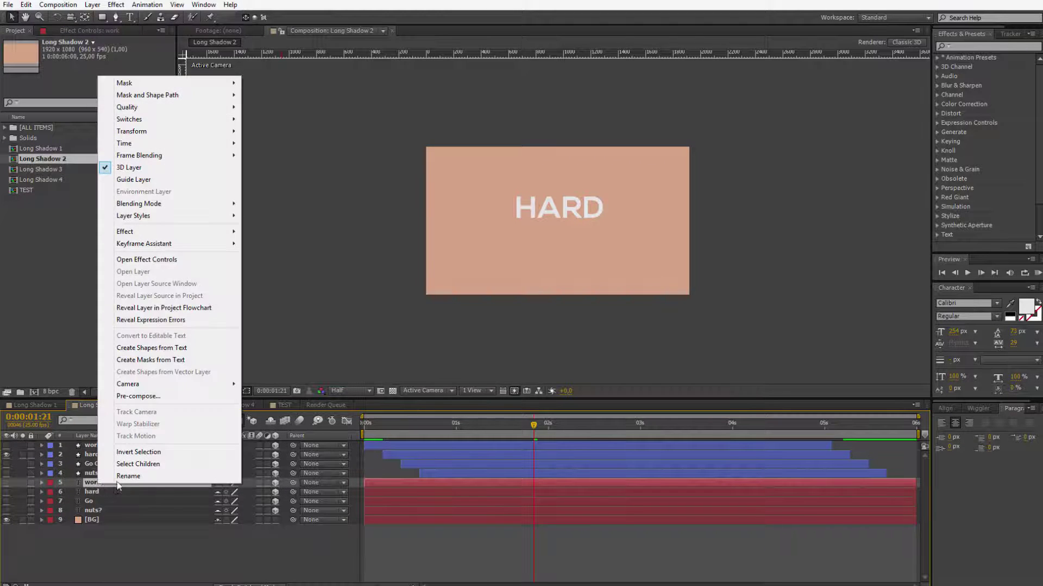
pyautogui.click(184, 351)
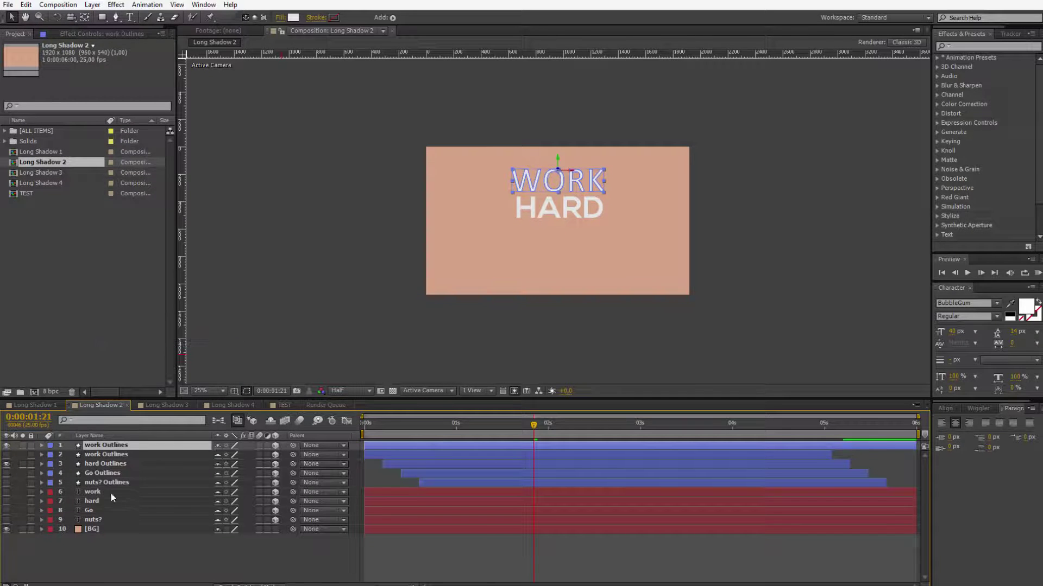
pyautogui.click(122, 450)
pyautogui.press('Delete')
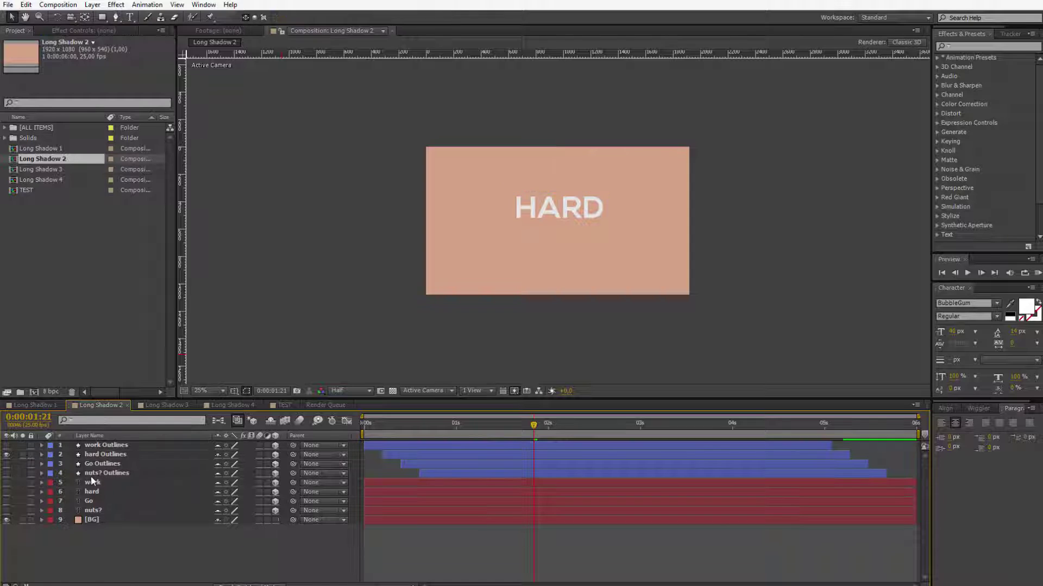
pyautogui.click(271, 421)
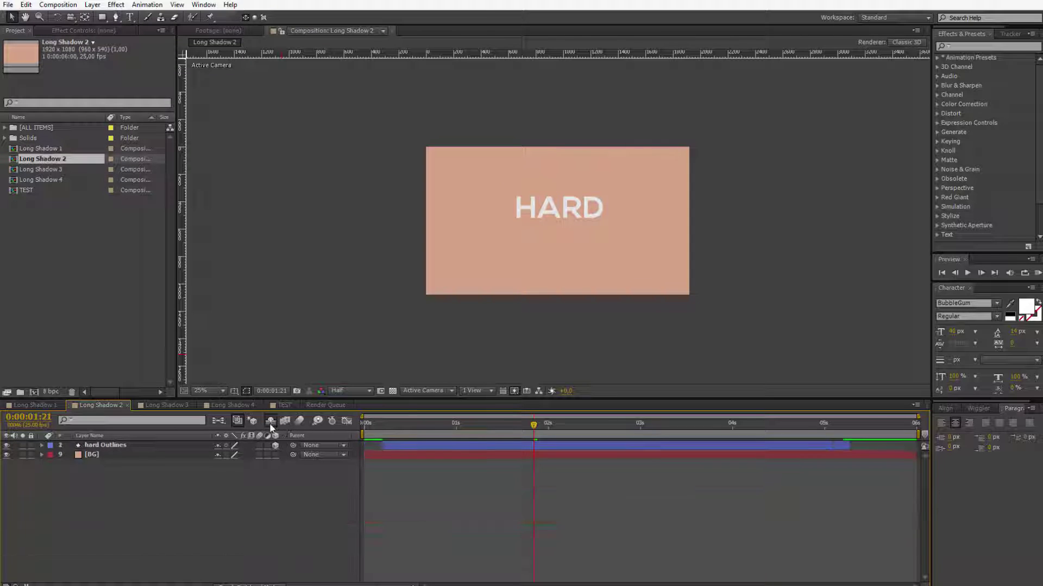
pyautogui.click(111, 445)
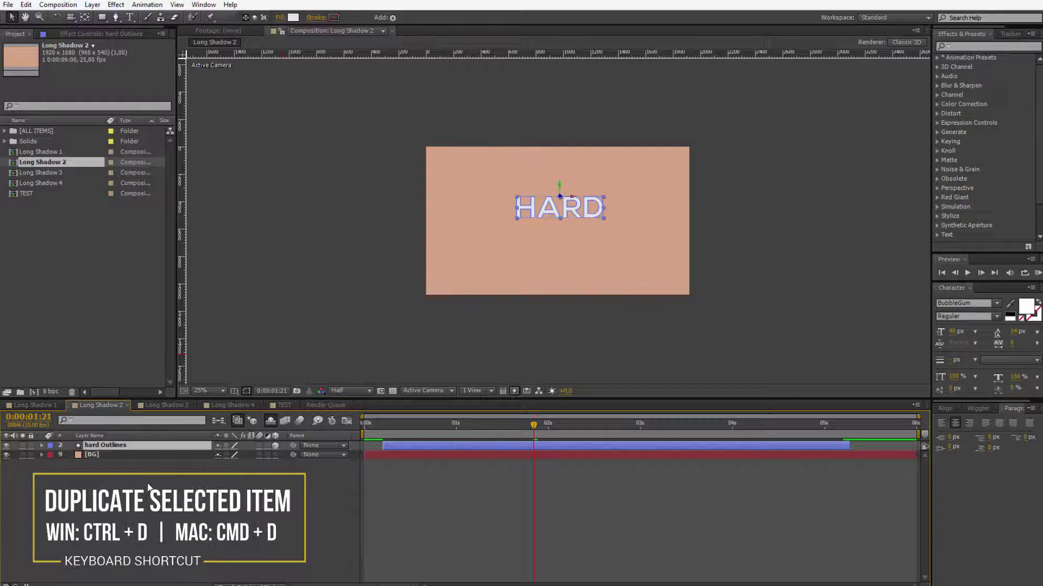
# Duplicate the hard Outlines layer with Ctrl+D and rename the lower copy 'Shadow'.
pyautogui.hotkey('ctrl', 'd')
pyautogui.click(112, 454)
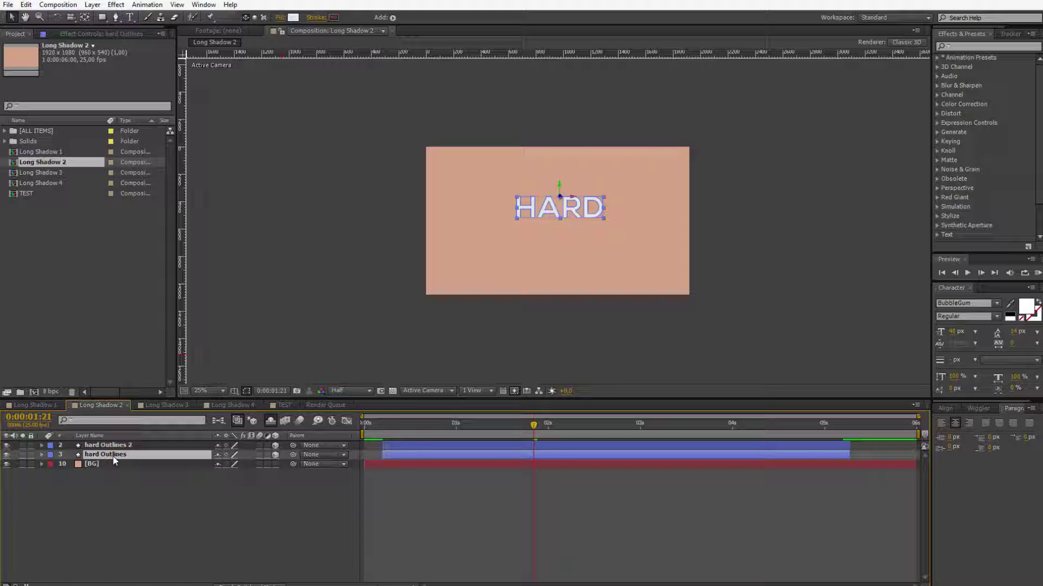
pyautogui.press('Return')
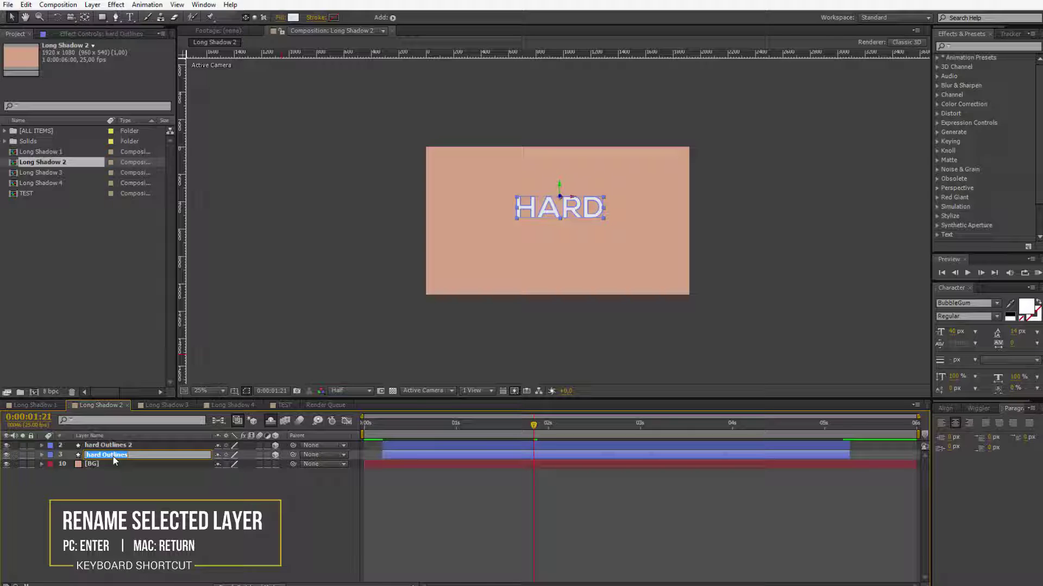
pyautogui.write('Shadow')
pyautogui.press('Return')
# Rename the upper copy 'Hard text', then select the Shadow layer.
pyautogui.click(128, 445)
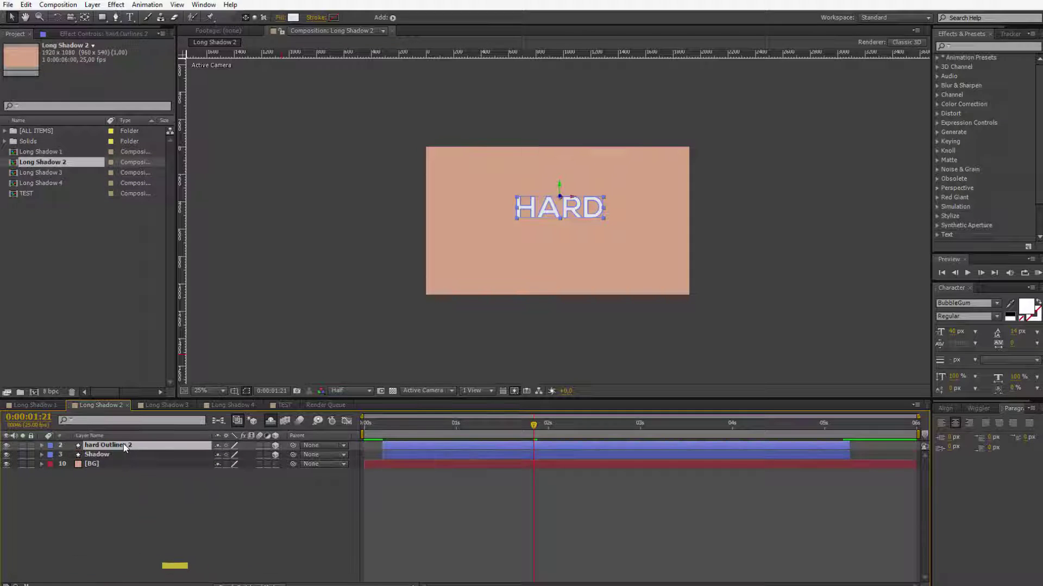
pyautogui.press('Return')
pyautogui.write('Hard I')
pyautogui.write('ext')
pyautogui.press('Return')
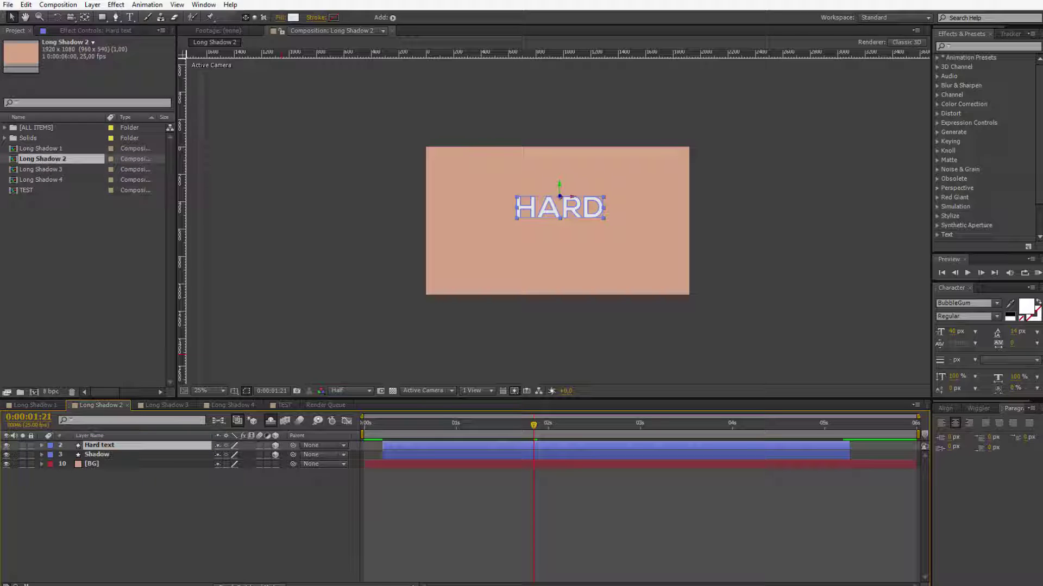
pyautogui.click(119, 448)
pyautogui.click(552, 209)
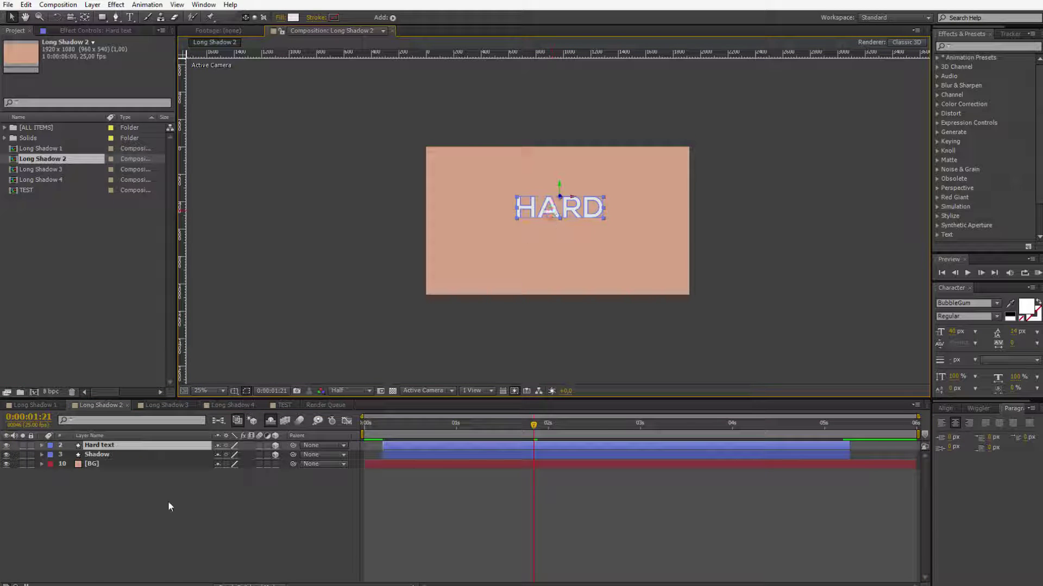
pyautogui.click(168, 498)
pyautogui.click(97, 446)
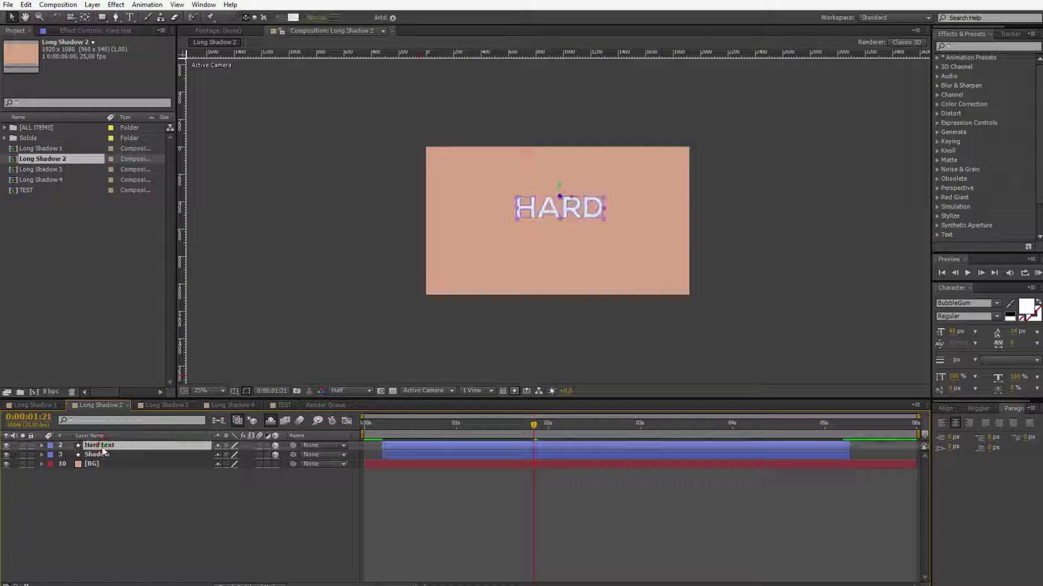
pyautogui.click(100, 454)
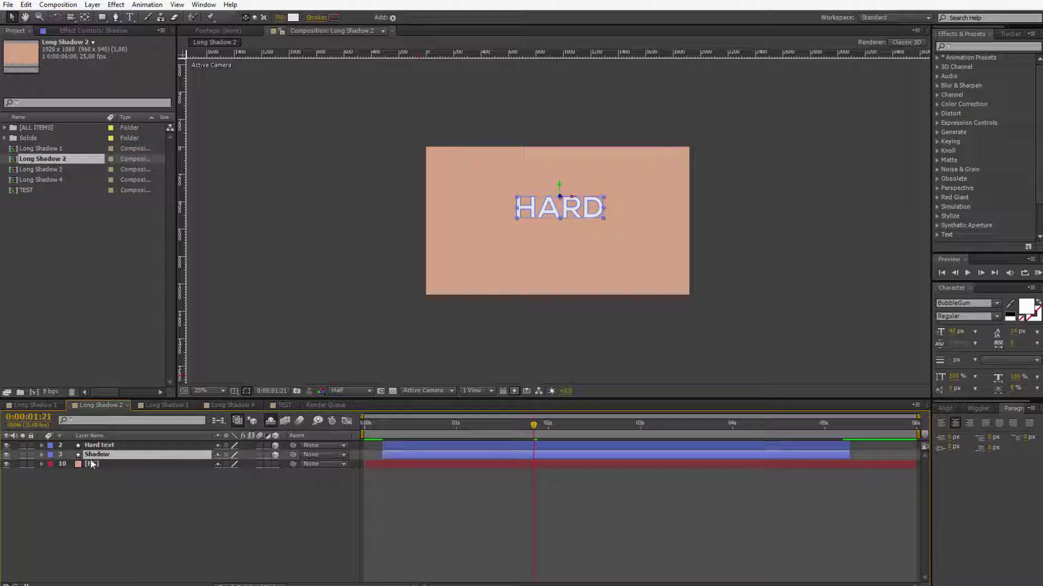
# Add a Repeater to the Shadow layer's contents at time 0:00:02:22.
pyautogui.click(42, 455)
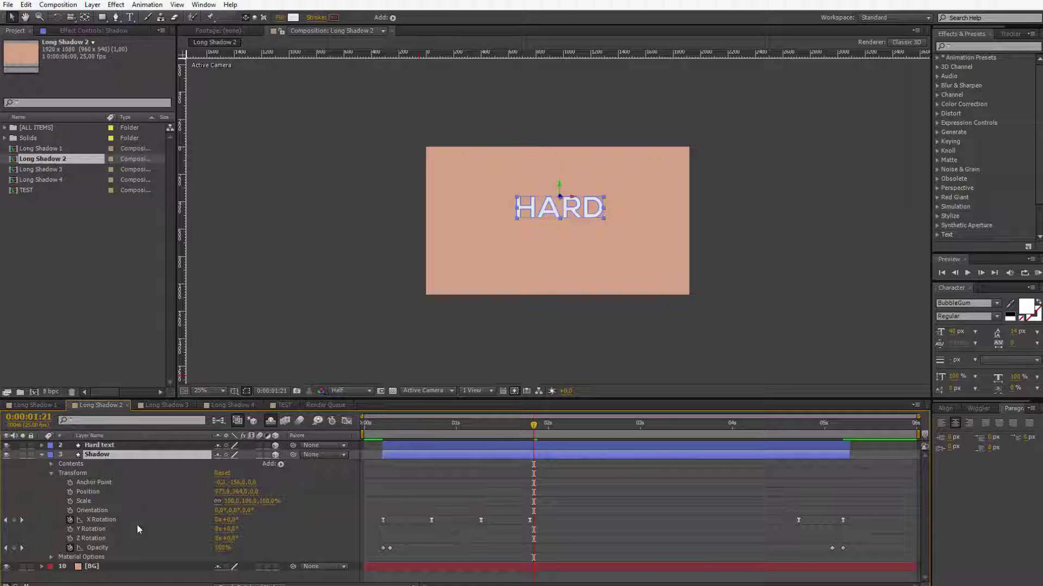
pyautogui.moveTo(376, 425); pyautogui.dragTo(627, 428)
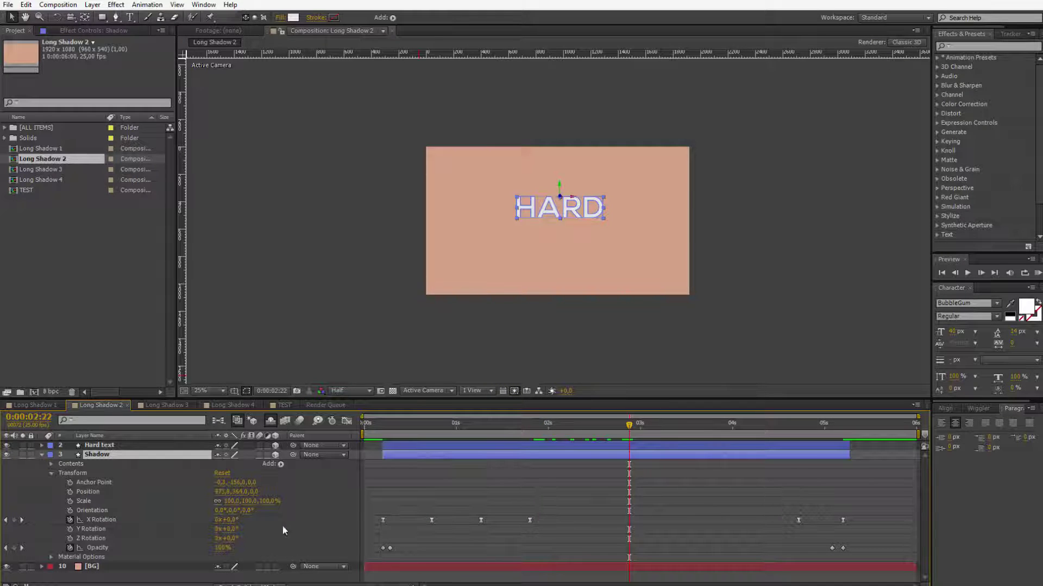
pyautogui.click(280, 465)
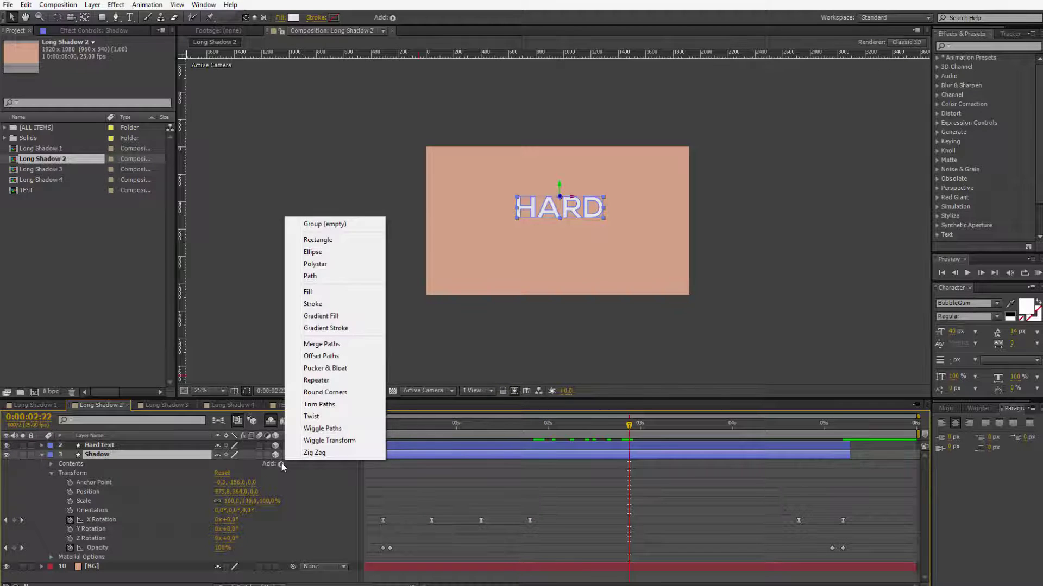
pyautogui.click(328, 380)
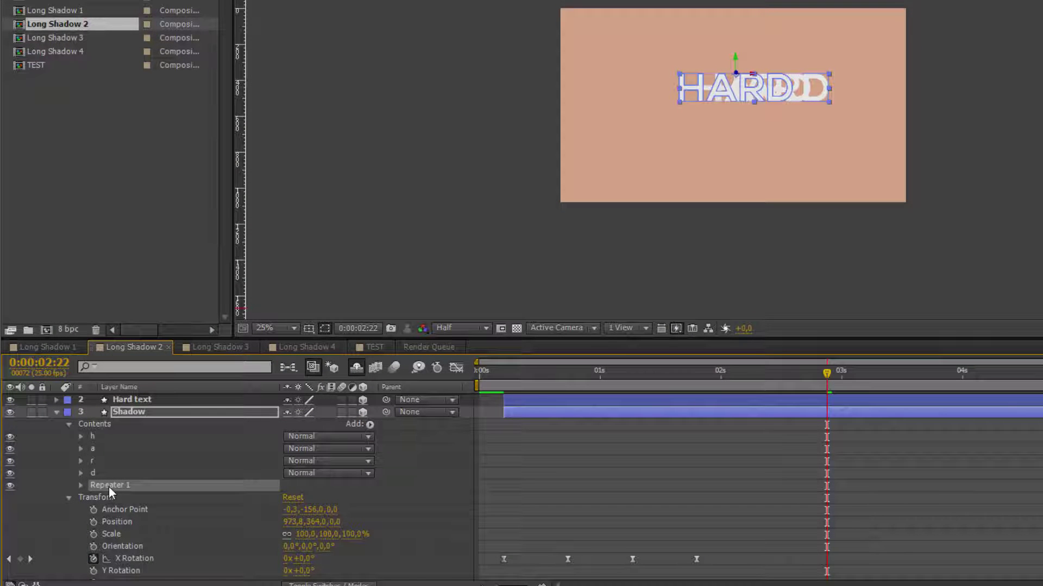
# Raise the repeater copies and set Repeater 1's transform Position to 1, 1.
pyautogui.click(81, 485)
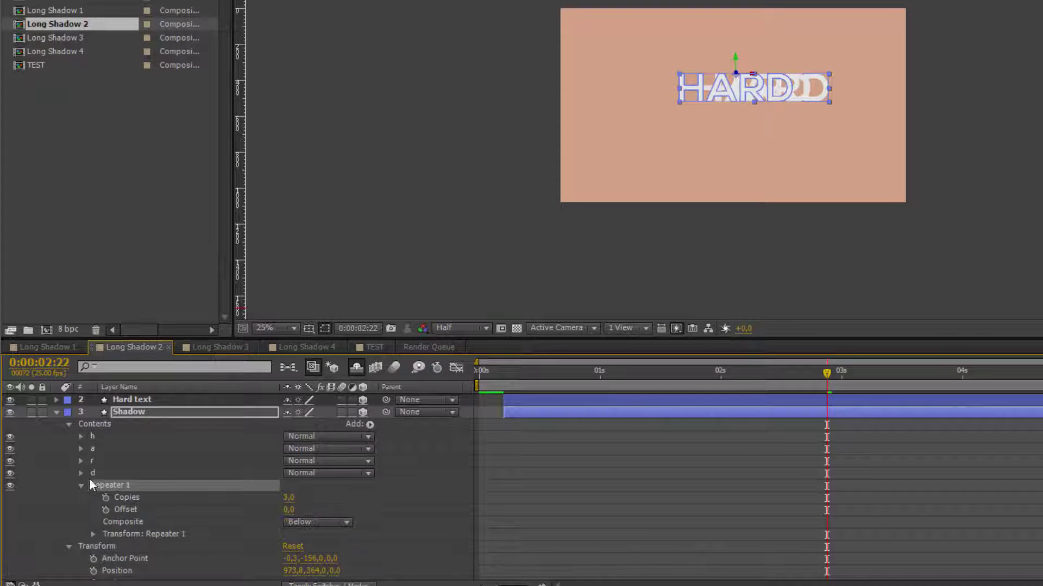
pyautogui.moveTo(287, 498)
pyautogui.mouseDown()
pyautogui.moveTo(311, 509)
pyautogui.moveTo(291, 510)
pyautogui.mouseUp()
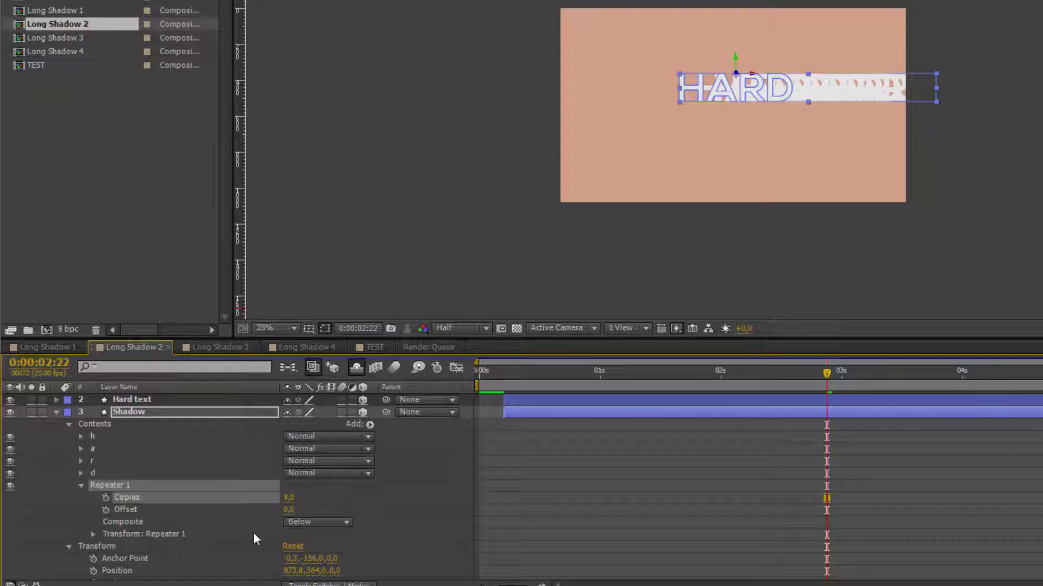
pyautogui.click(92, 535)
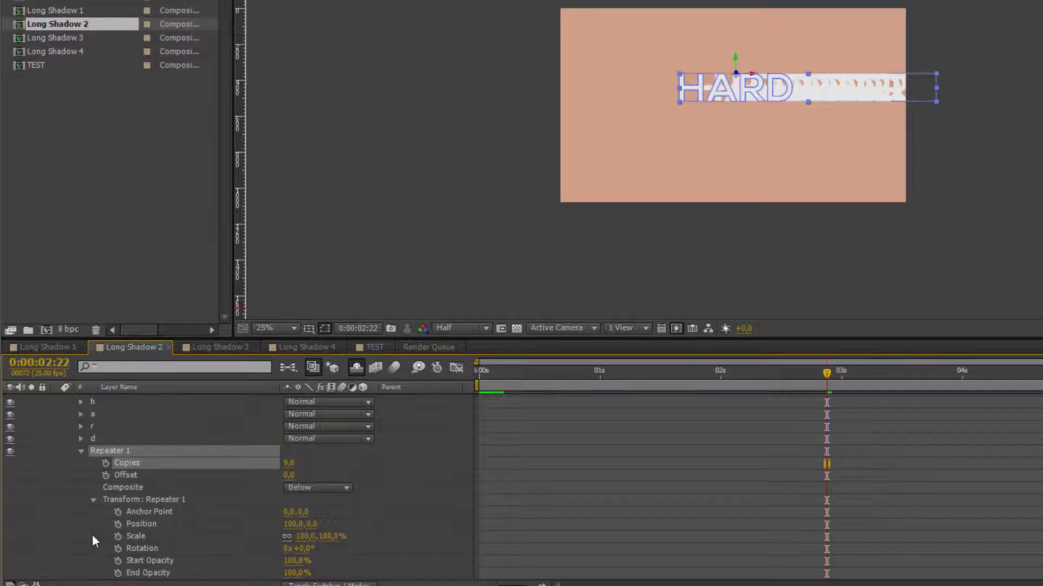
pyautogui.click(133, 524)
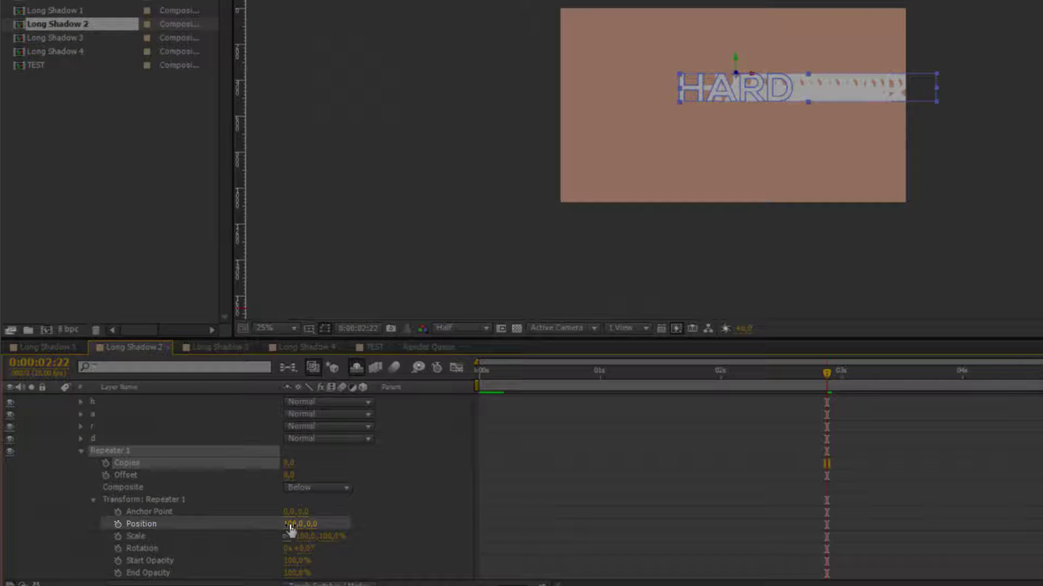
pyautogui.click(292, 525)
pyautogui.write('1')
pyautogui.press('Return')
pyautogui.click(304, 524)
pyautogui.write('1')
pyautogui.press('Return')
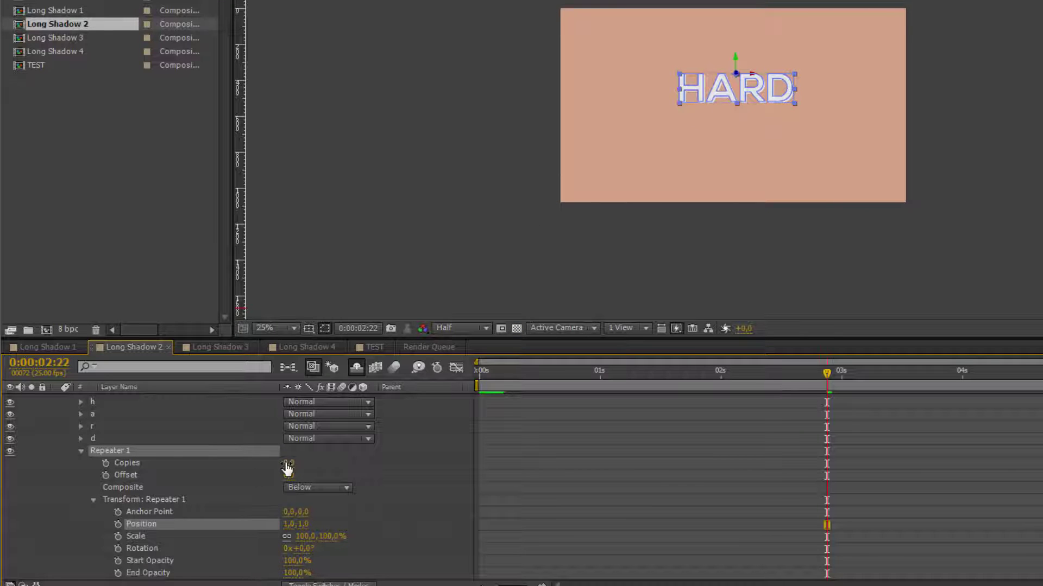
# Scrub Repeater 1 Copies up to 446 for a long white diagonal shadow.
pyautogui.moveTo(288, 468); pyautogui.dragTo(341, 489)
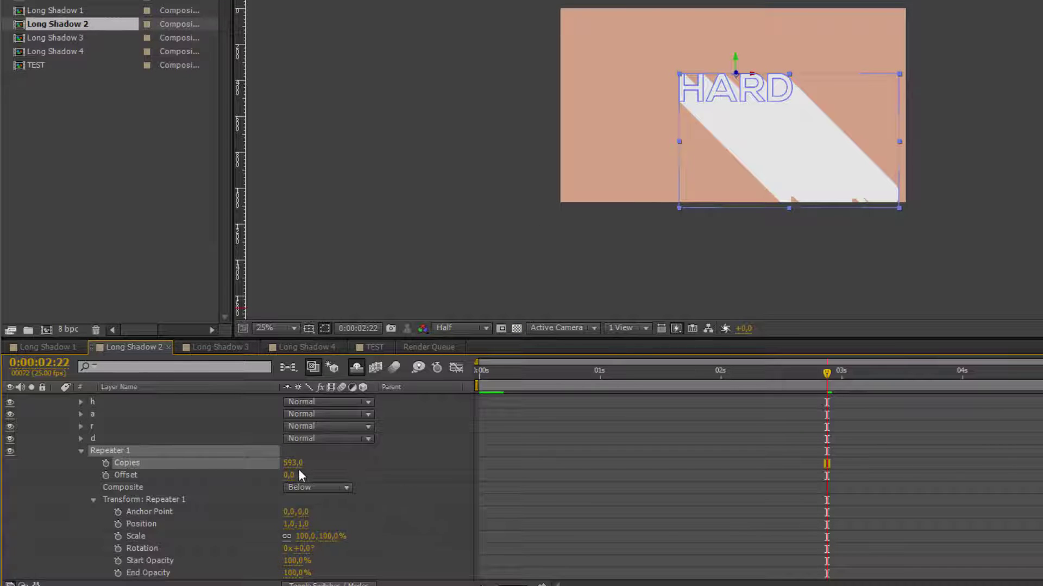
pyautogui.moveTo(293, 463); pyautogui.dragTo(426, 497)
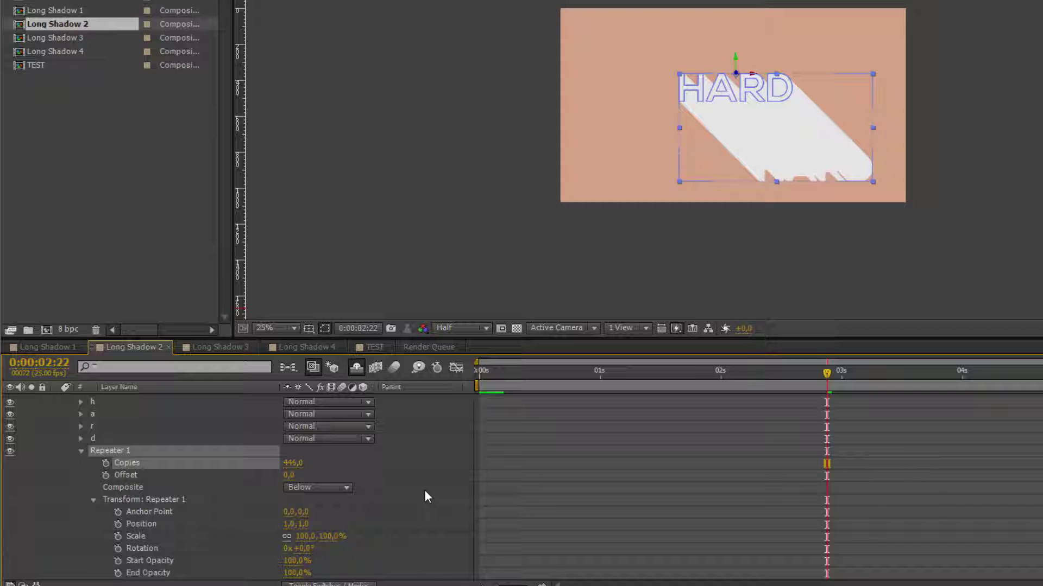
pyautogui.scroll(1, 427, 497)
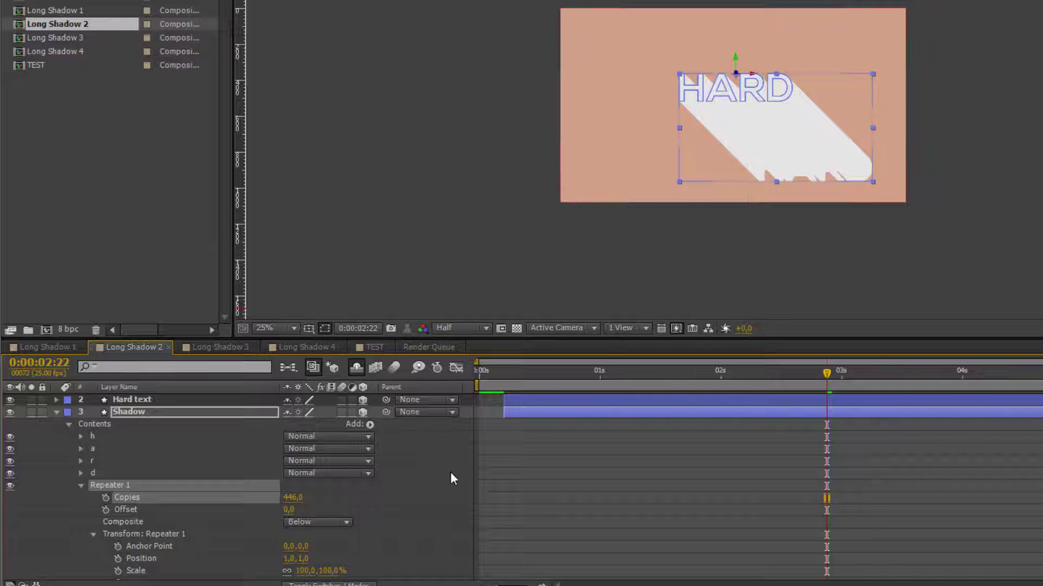
pyautogui.scroll(-1, 398, 507)
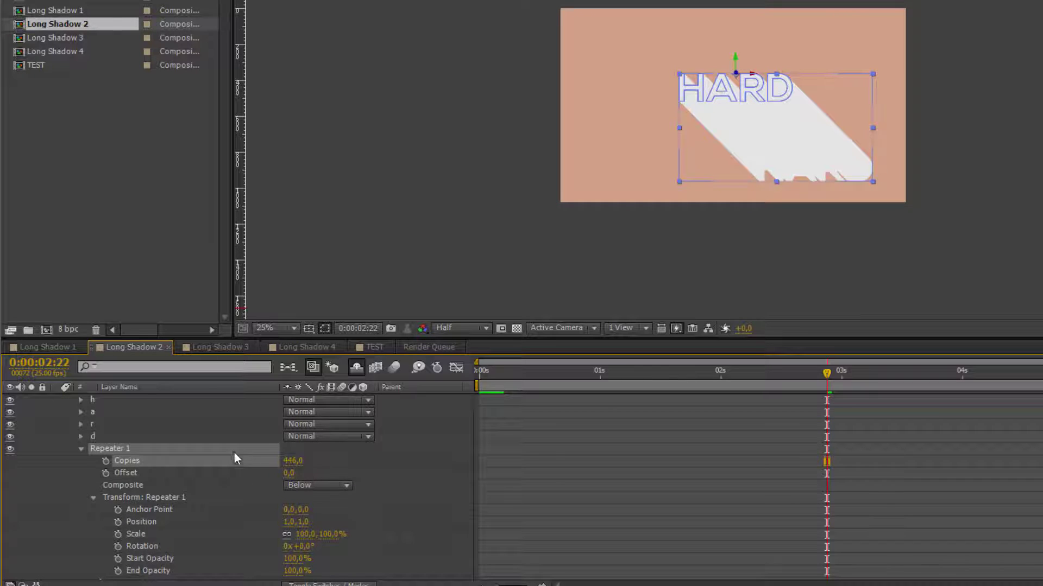
pyautogui.scroll(1, 361, 496)
pyautogui.click(128, 416)
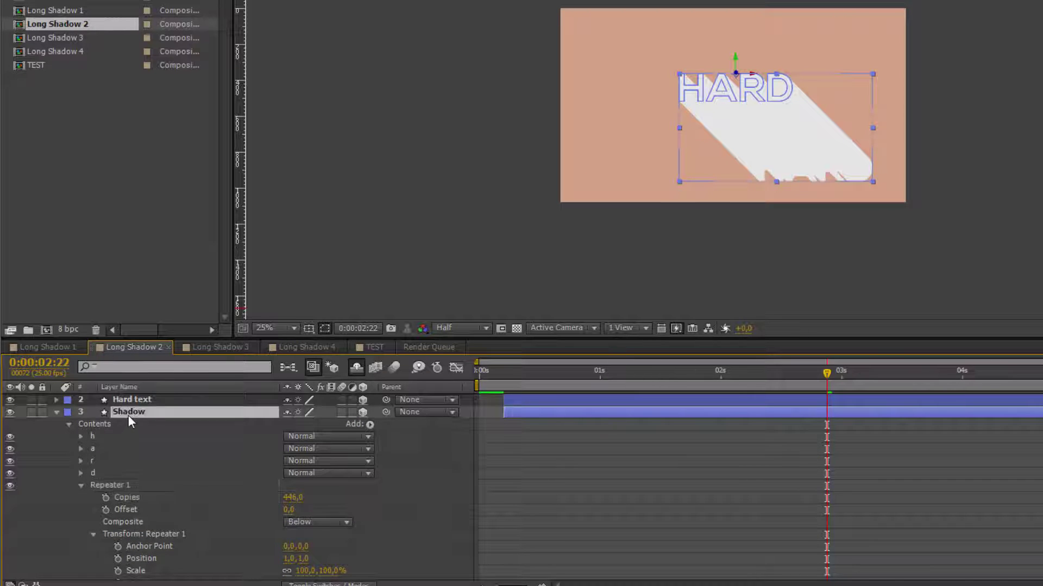
pyautogui.click(143, 397)
pyautogui.click(146, 411)
pyautogui.scroll(-2, 370, 481)
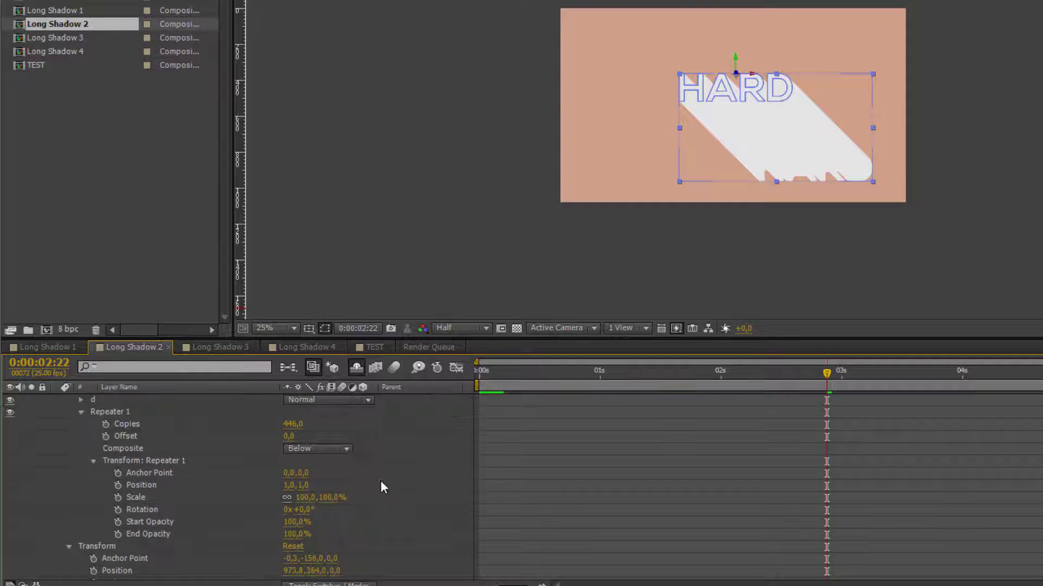
pyautogui.scroll(1, 382, 480)
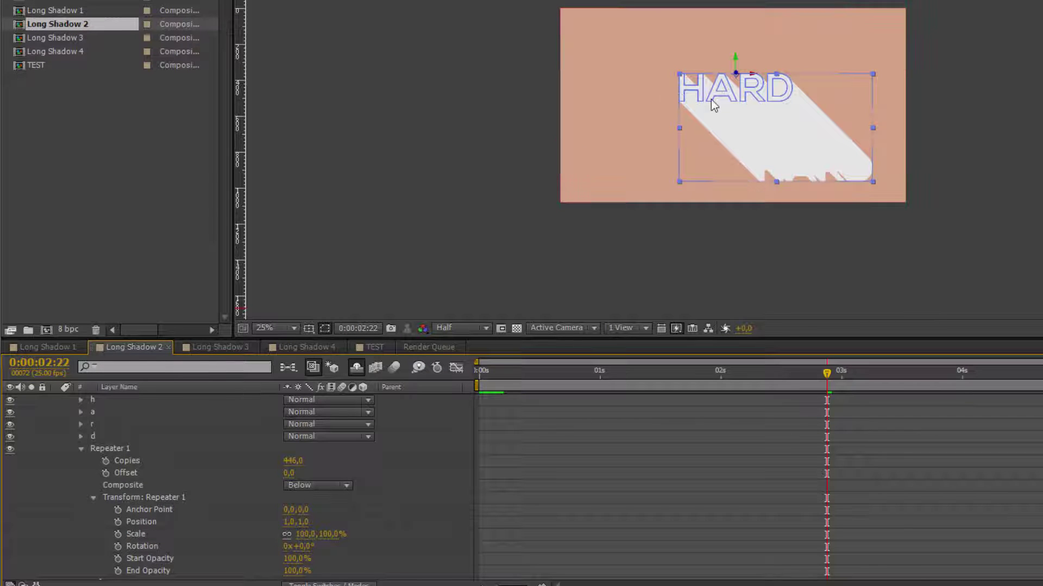
# Open Edit Value for the Repeater Position and try an X offset of -1.
pyautogui.rightClick(139, 522)
pyautogui.click(358, 520)
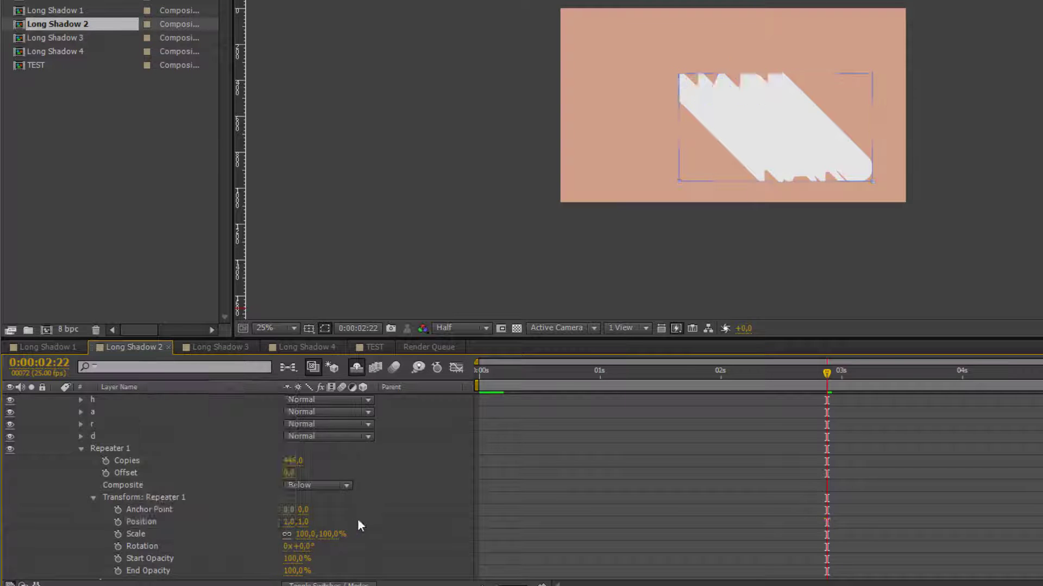
pyautogui.click(153, 522)
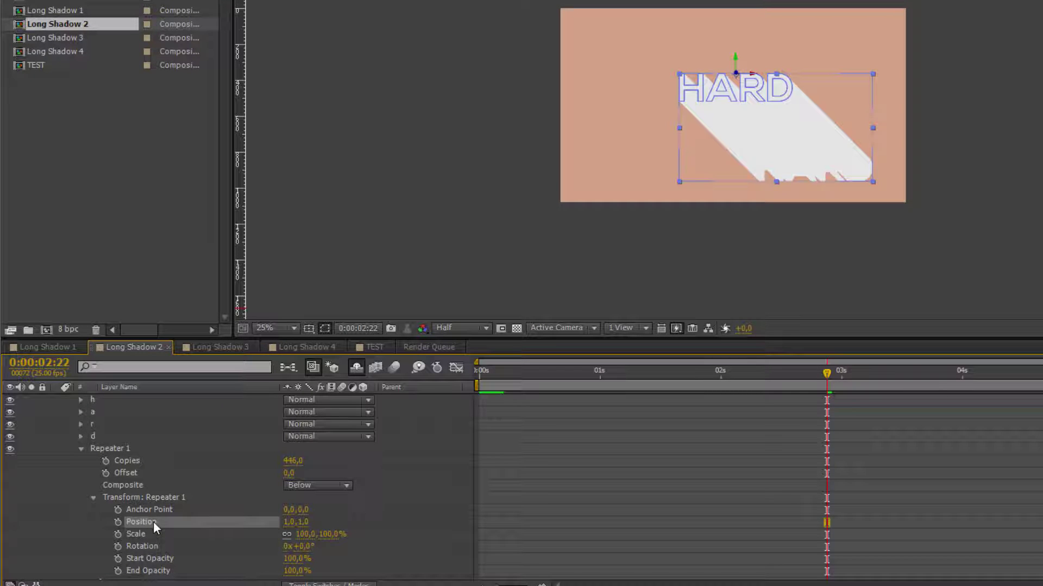
pyautogui.rightClick(153, 521)
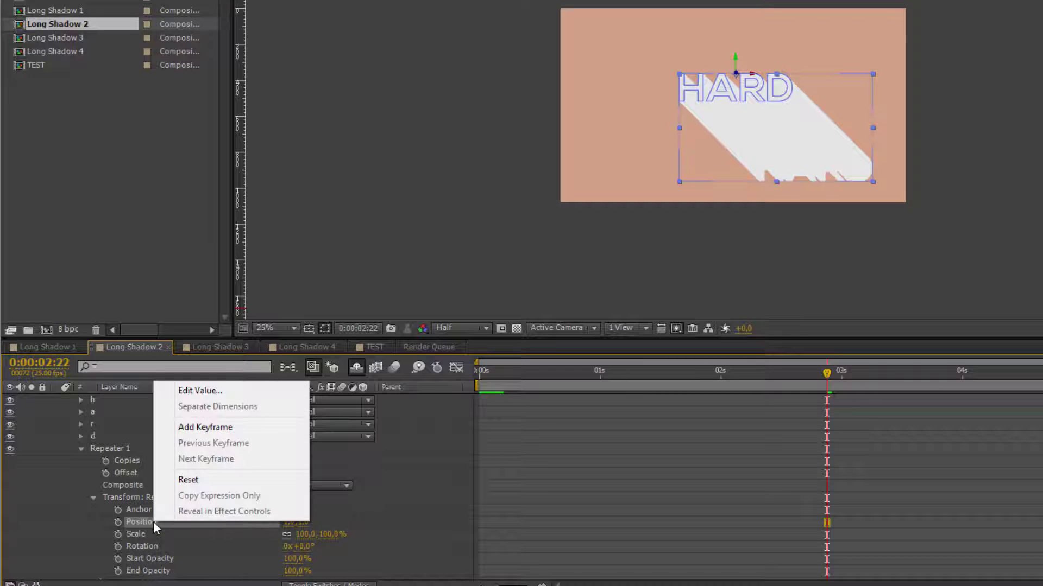
pyautogui.click(228, 391)
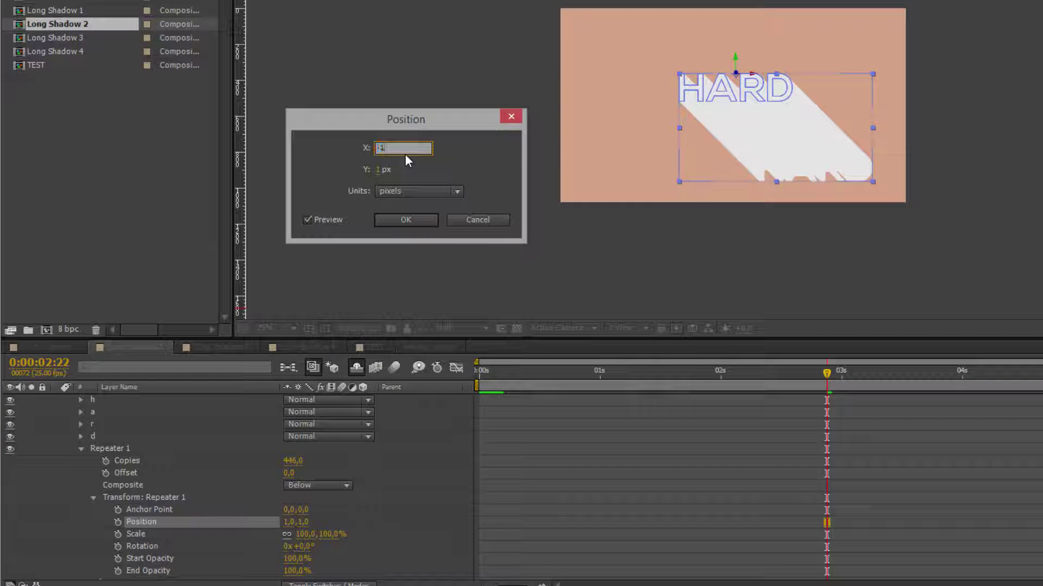
pyautogui.write('-1')
pyautogui.click(395, 163)
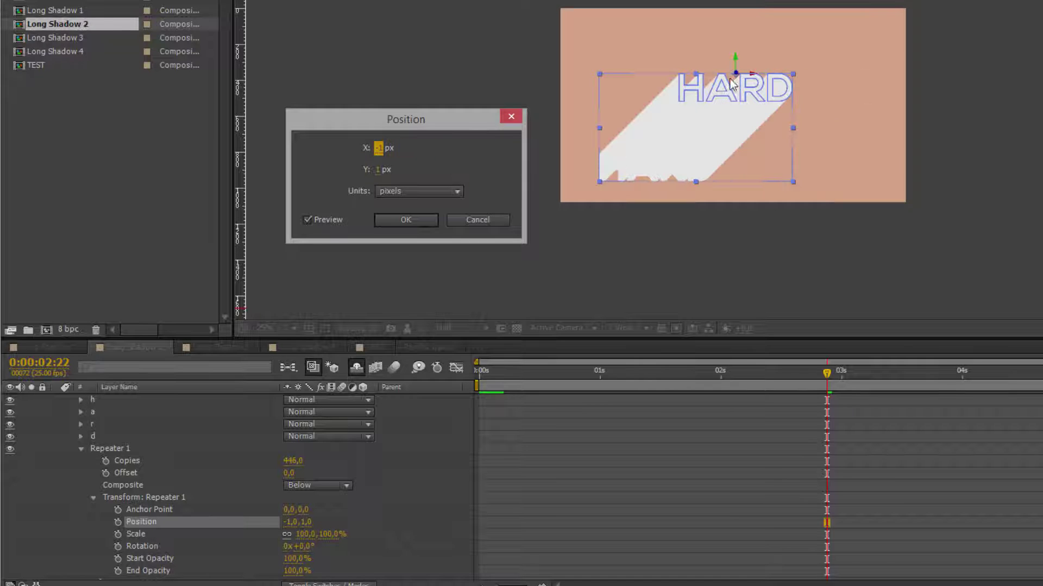
# Set the Repeater Position to X 1, Y -1 so the shadow points up-right.
pyautogui.press('Tab')
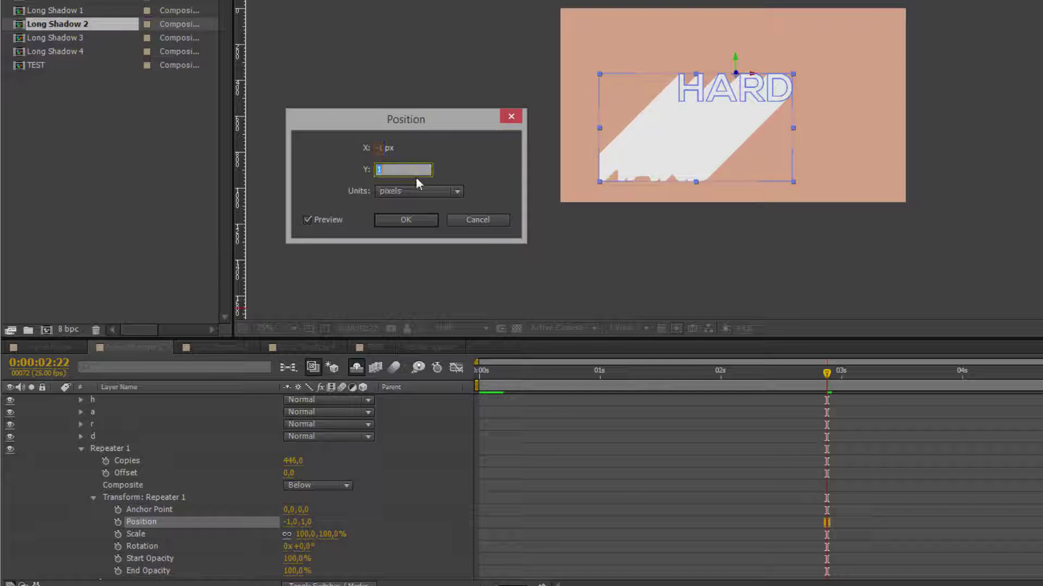
pyautogui.write('-1')
pyautogui.click(484, 156)
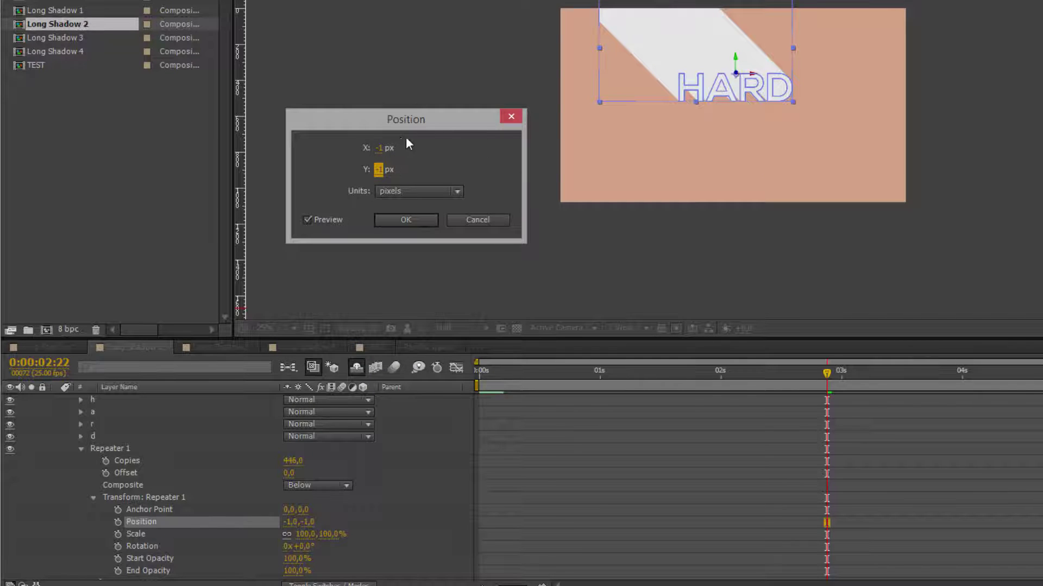
pyautogui.hotkey('shift', 'Tab')
pyautogui.write('1')
pyautogui.click(454, 155)
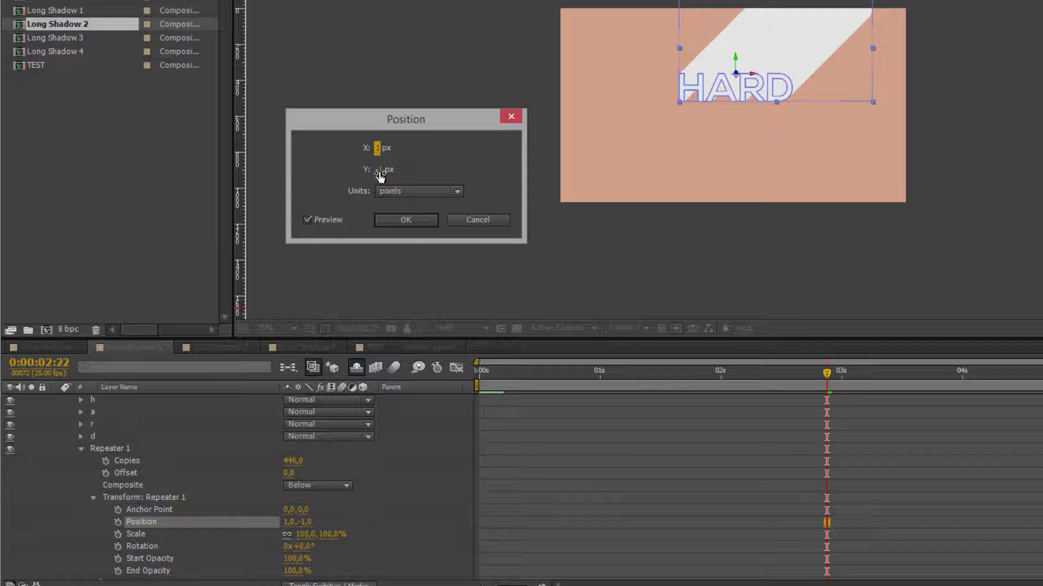
pyautogui.click(412, 219)
pyautogui.click(53, 344)
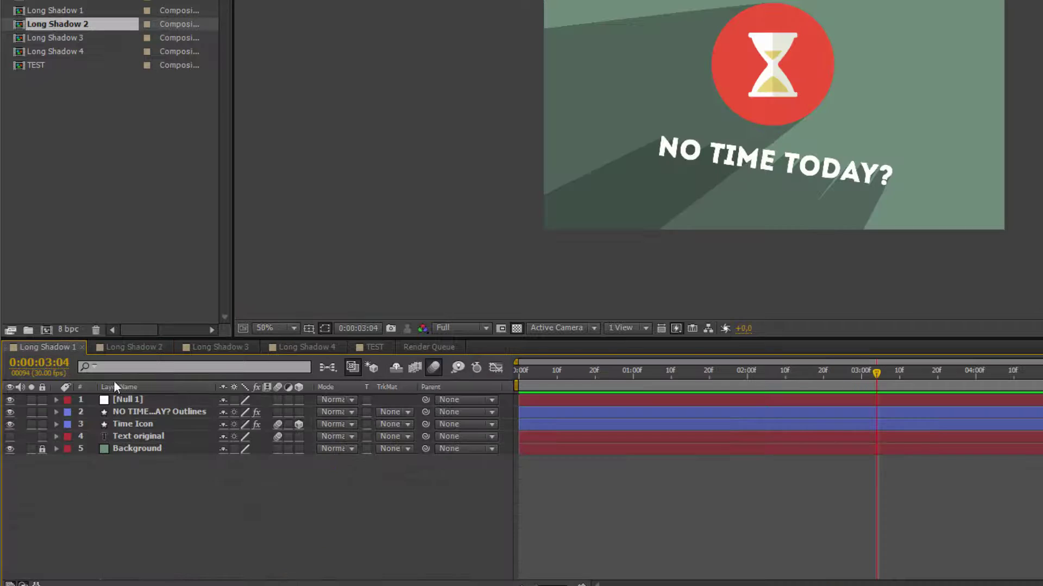
pyautogui.click(124, 399)
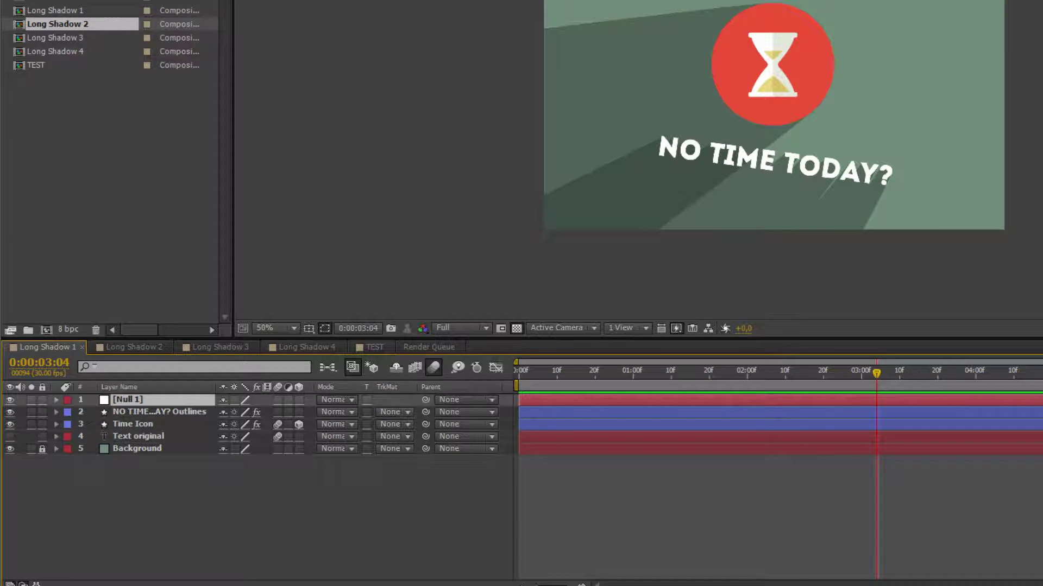
pyautogui.press(',')
pyautogui.moveTo(936, 15); pyautogui.dragTo(907, 1)
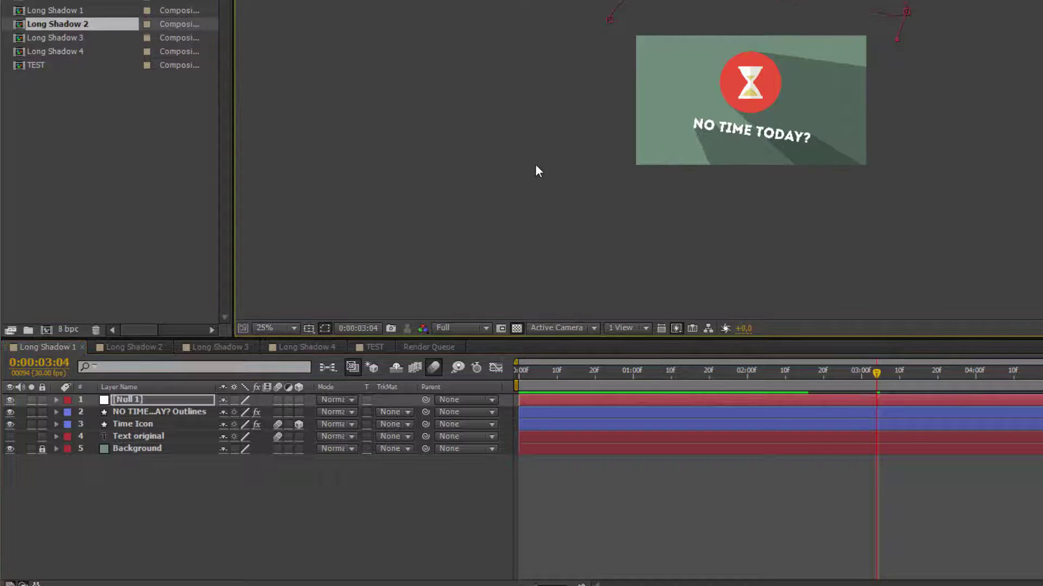
pyautogui.click(134, 347)
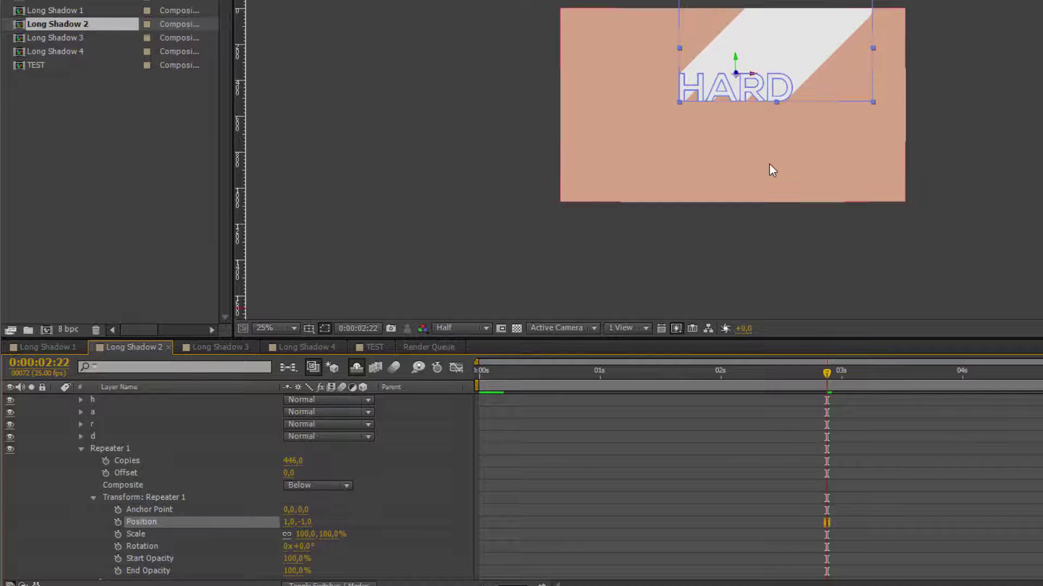
# Set the Repeater Position Y offset to 0.5 and increase the copy count.
pyautogui.click(306, 522)
pyautogui.write('0,5')
pyautogui.press('Return')
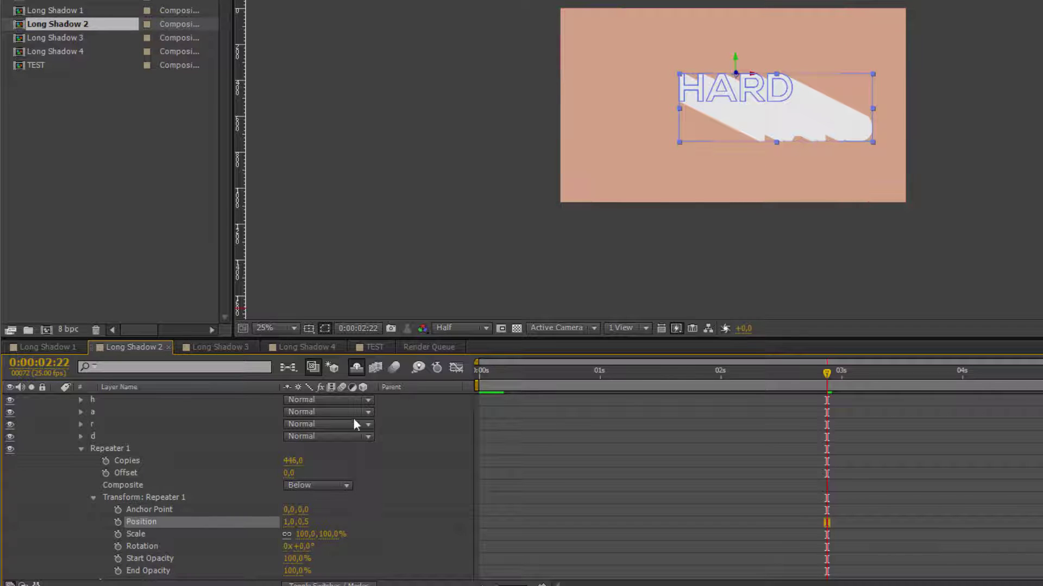
pyautogui.moveTo(300, 464); pyautogui.dragTo(880, 474)
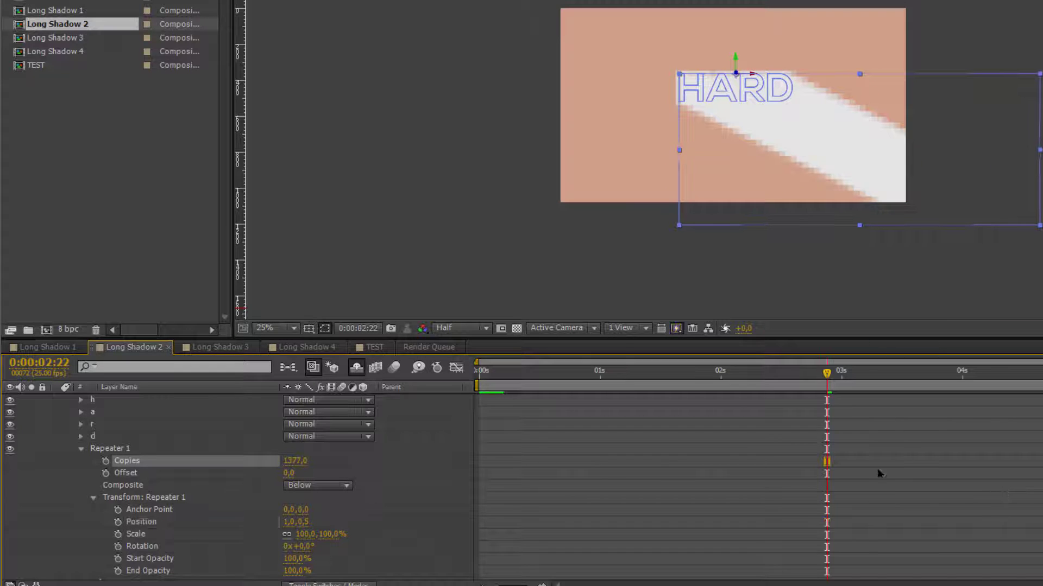
# Keyframe Repeater Copies with fewer copies at 0:00:02:02 so the shadow grows over time.
pyautogui.click(107, 460)
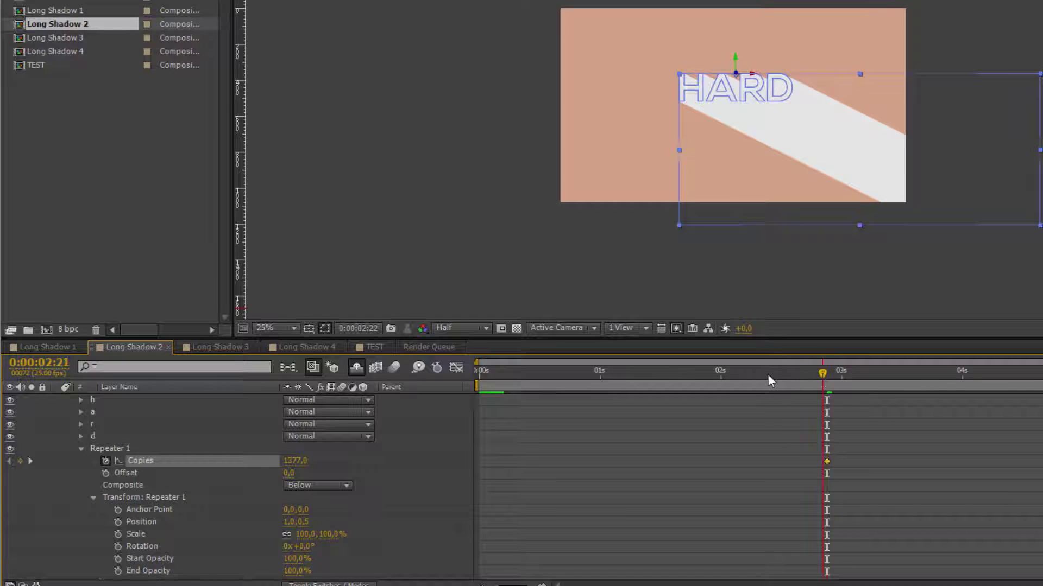
pyautogui.click(729, 372)
pyautogui.moveTo(302, 461); pyautogui.dragTo(267, 466)
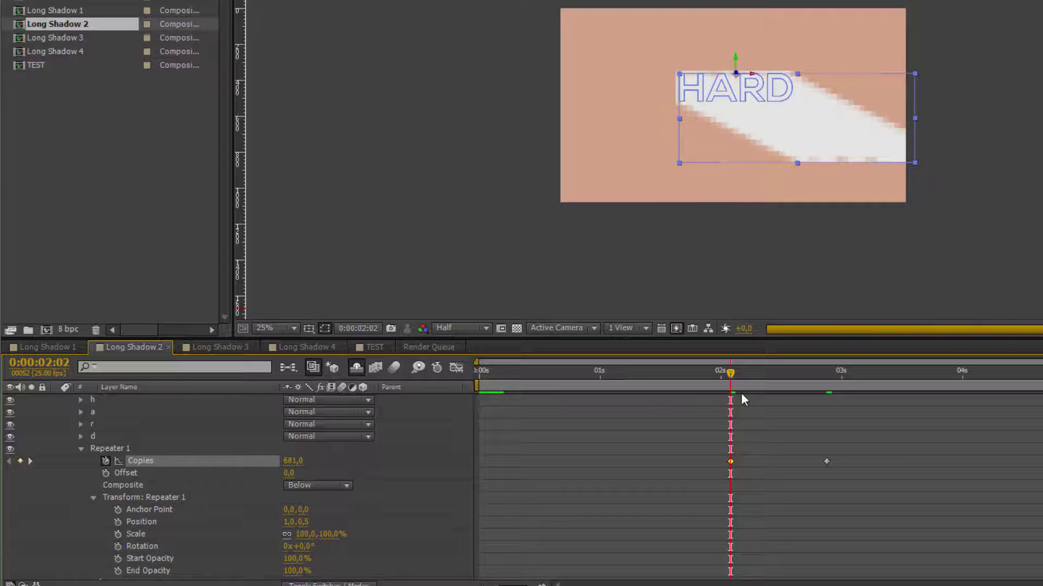
pyautogui.moveTo(736, 384); pyautogui.dragTo(798, 388)
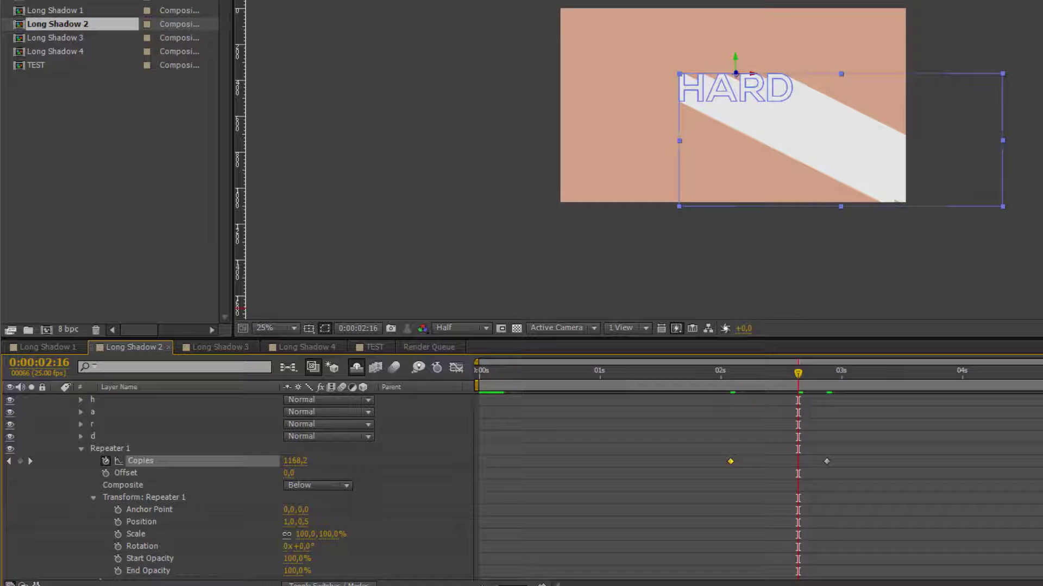
pyautogui.click(706, 437)
# Change the Shadow layer's fill colour to a dark maroon red.
pyautogui.scroll(2, 201, 491)
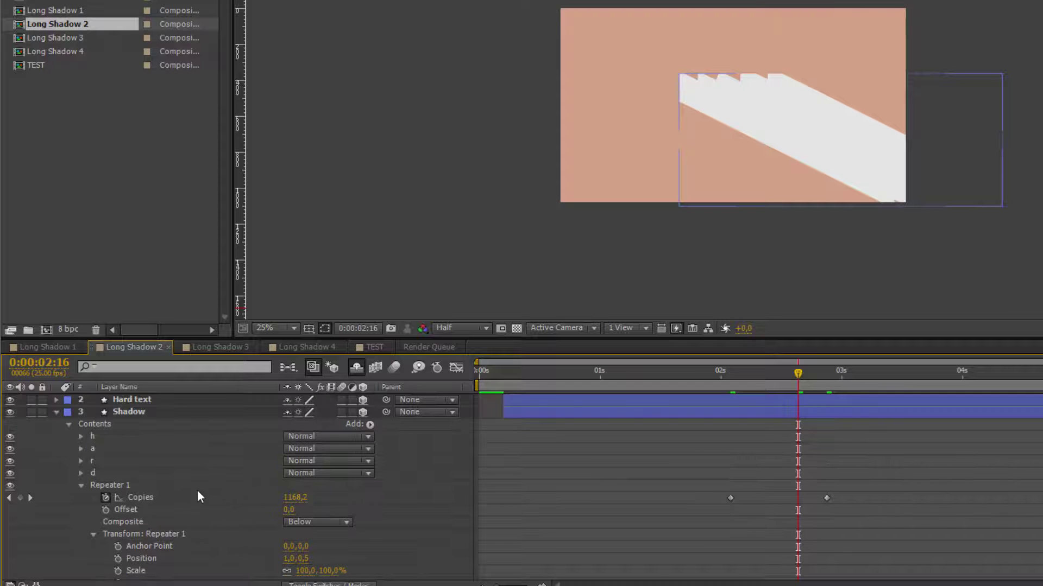
pyautogui.click(56, 411)
pyautogui.click(133, 413)
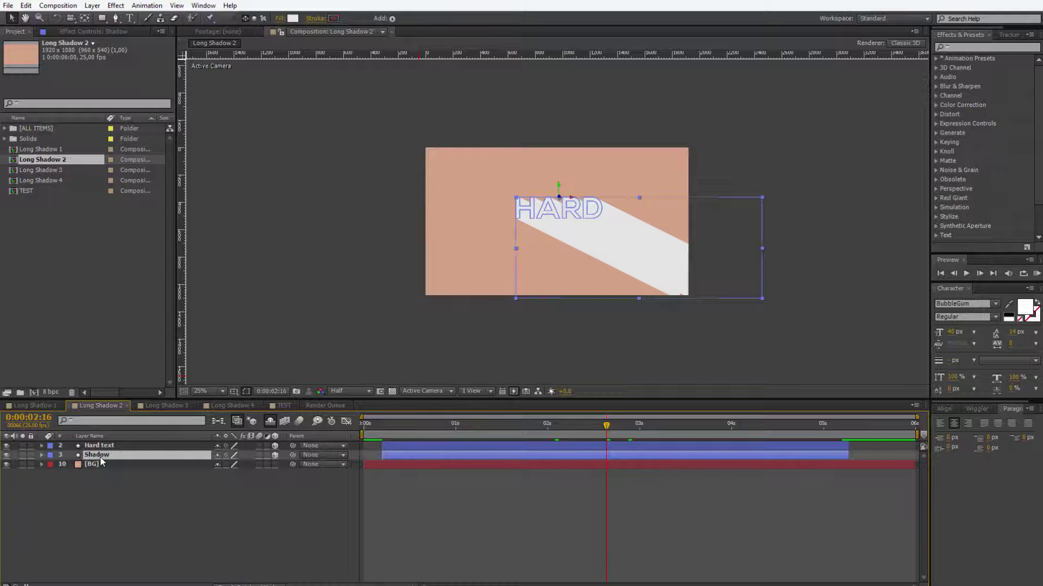
pyautogui.click(292, 19)
pyautogui.moveTo(281, 224); pyautogui.dragTo(304, 302)
pyautogui.click(449, 205)
pyautogui.click(148, 456)
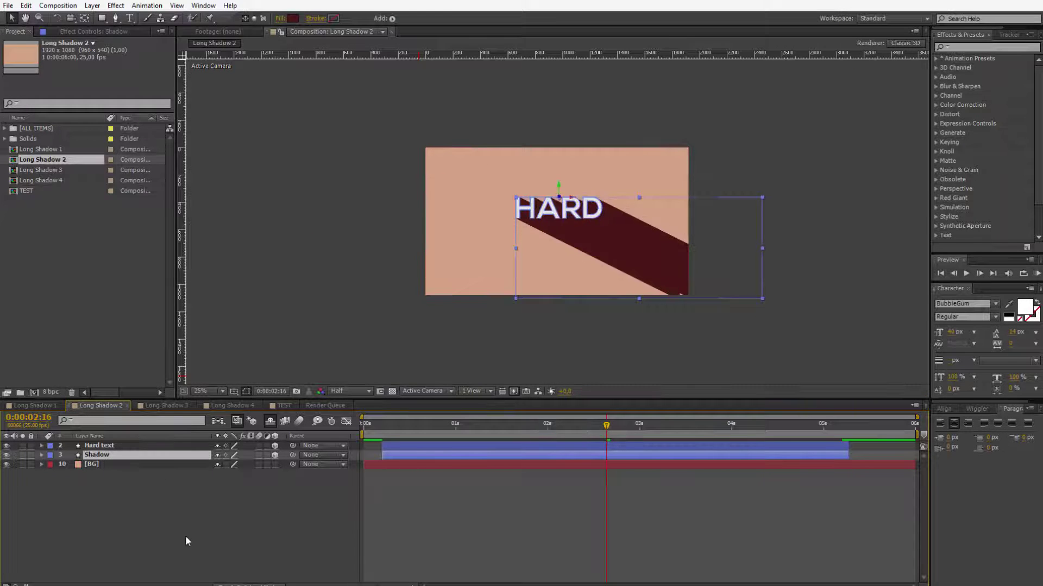
# Delete the Shadow layer's four opacity keyframes and lower its opacity to 26%.
pyautogui.press('t')
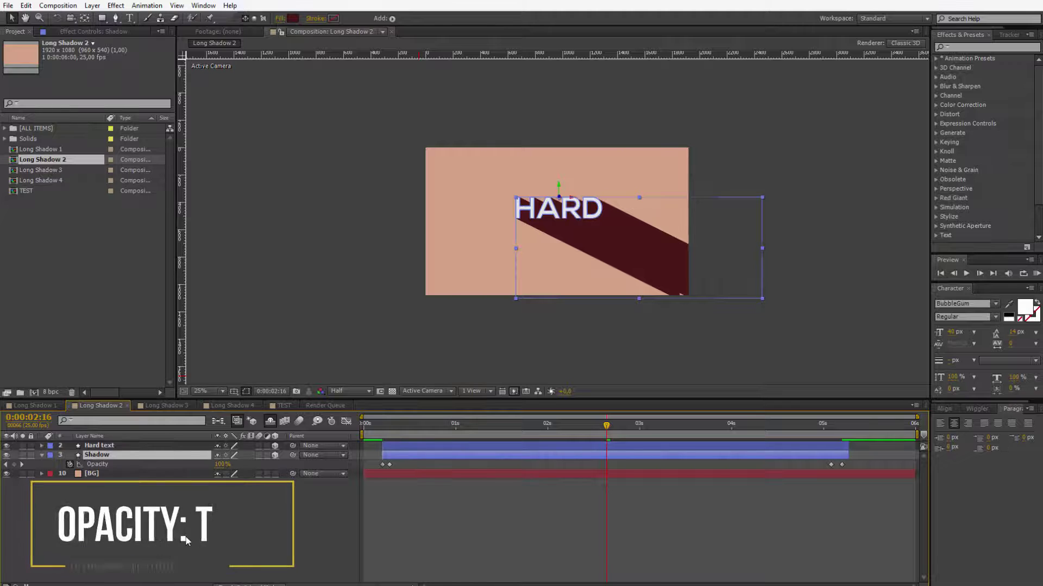
pyautogui.click(374, 238)
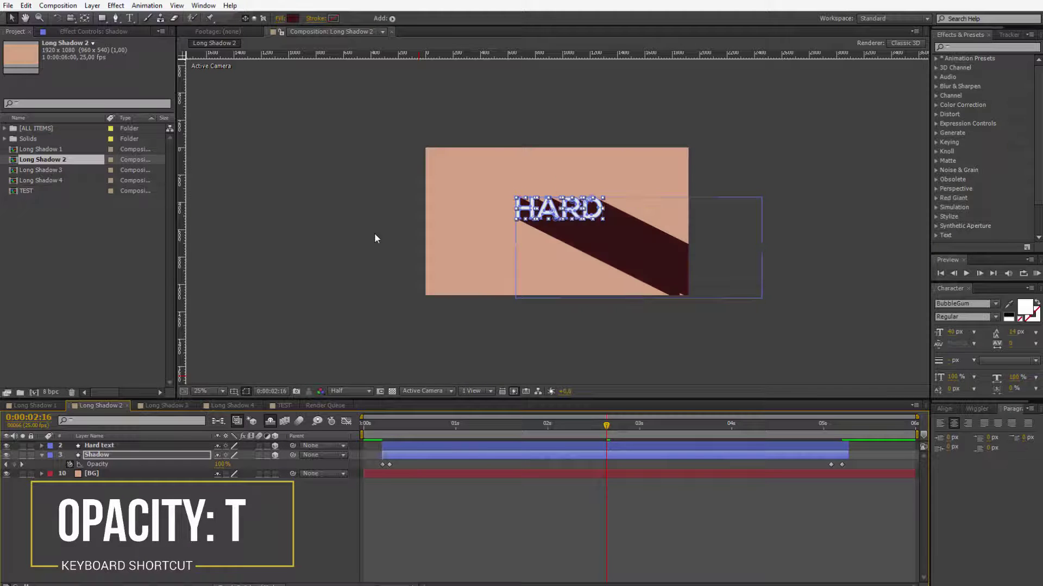
pyautogui.click(104, 456)
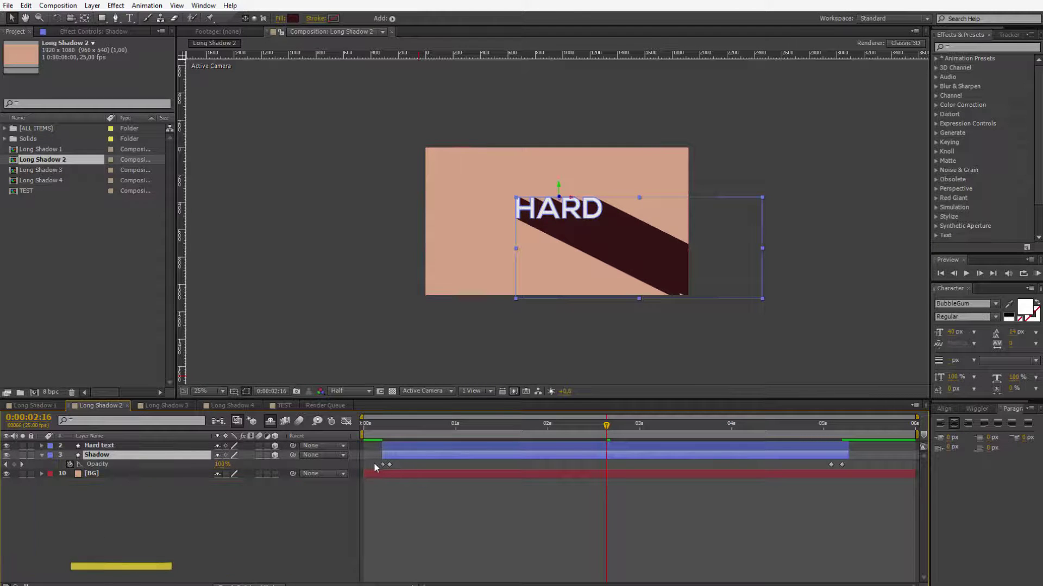
pyautogui.moveTo(375, 466); pyautogui.dragTo(865, 471)
pyautogui.press('Delete')
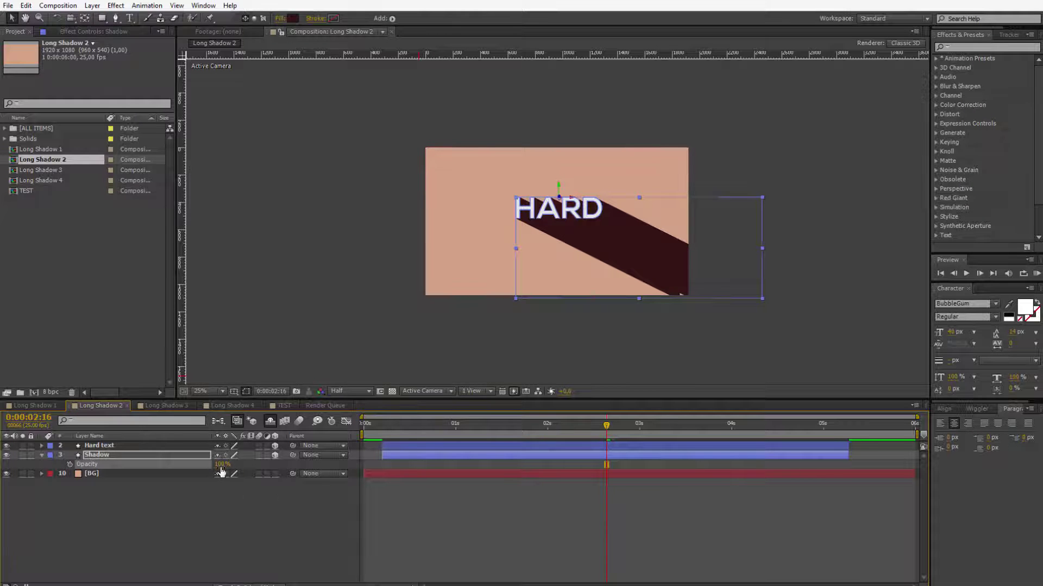
pyautogui.moveTo(221, 471); pyautogui.dragTo(190, 473)
pyautogui.moveTo(364, 426); pyautogui.dragTo(572, 442)
# Reveal the Shadow layer's keyframed Copies and X Rotation, scrub the animation, and set the viewer to Full resolution.
pyautogui.click(106, 457)
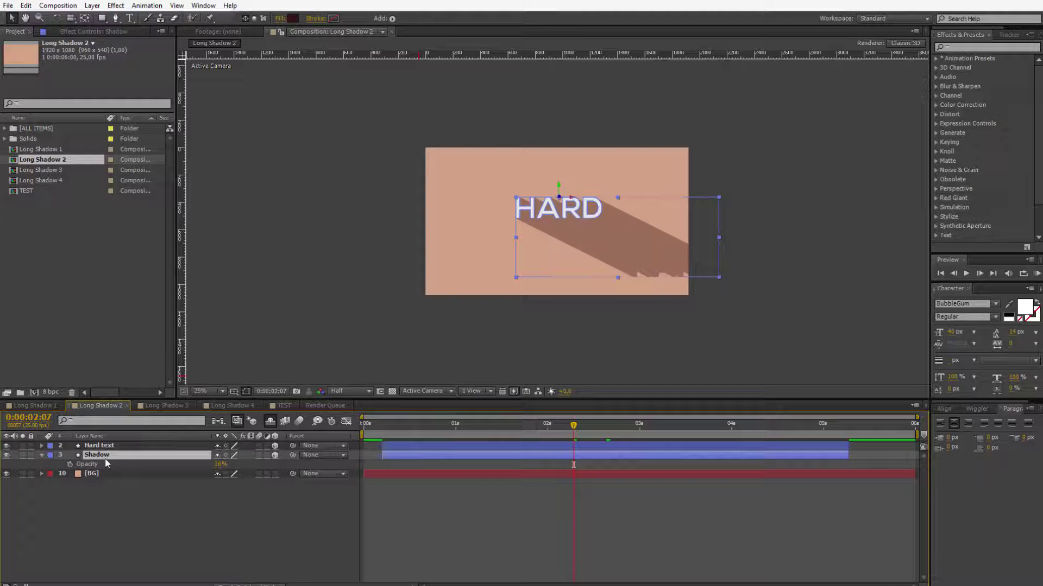
pyautogui.press('u')
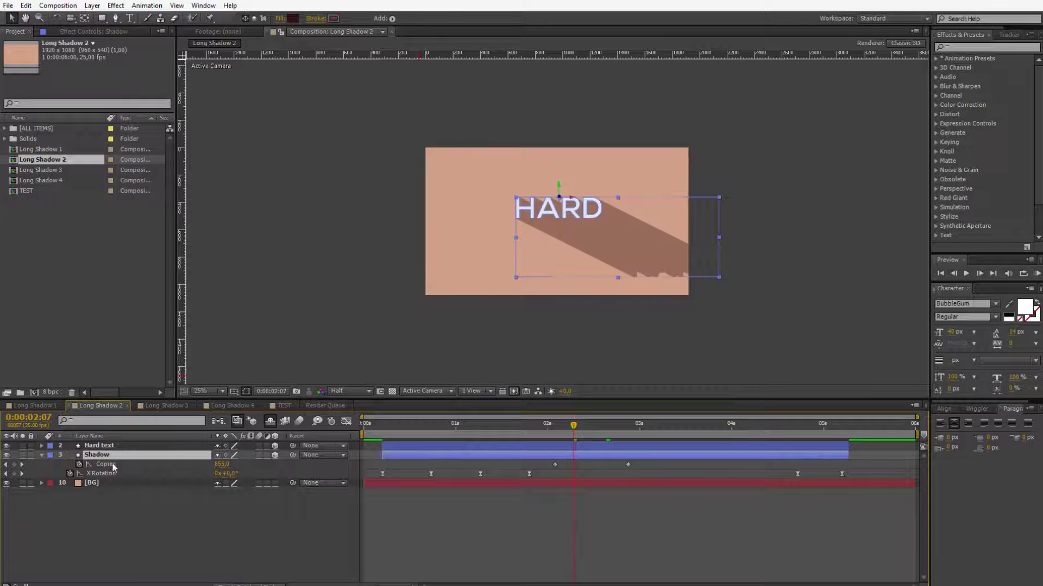
pyautogui.click(106, 446)
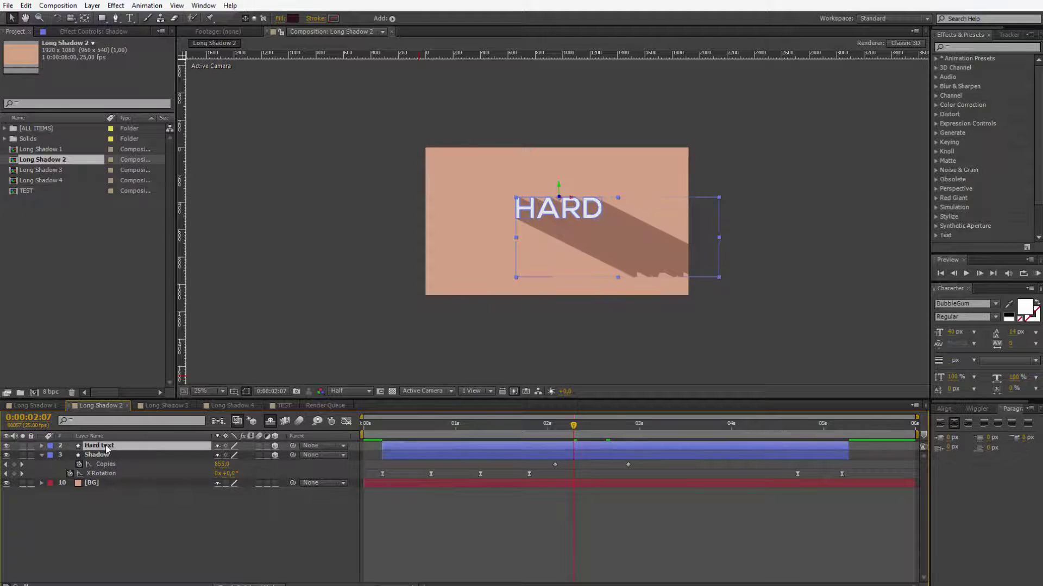
pyautogui.click(103, 454)
pyautogui.moveTo(387, 430); pyautogui.dragTo(610, 438)
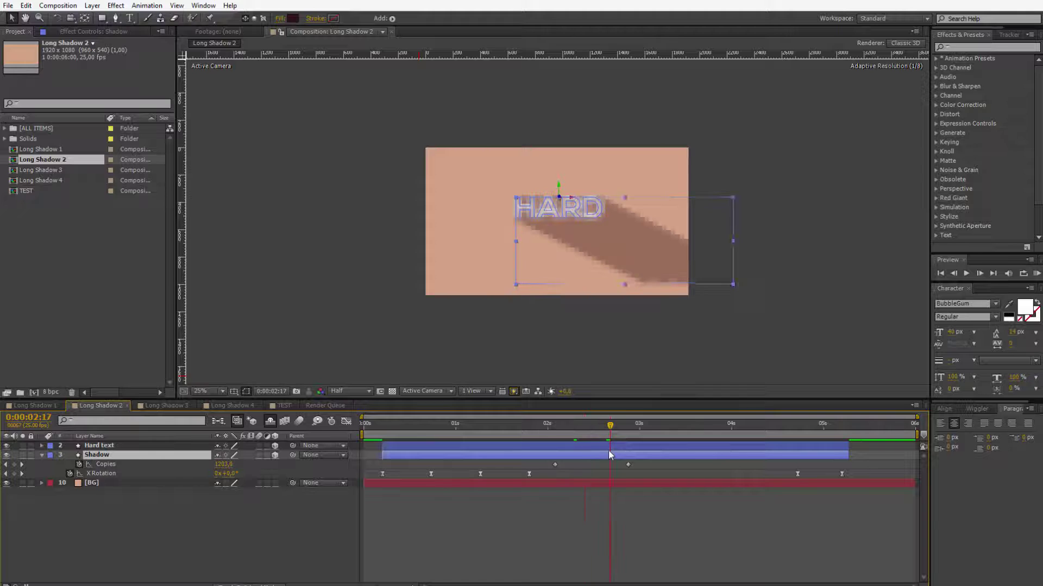
pyautogui.click(358, 391)
pyautogui.click(360, 419)
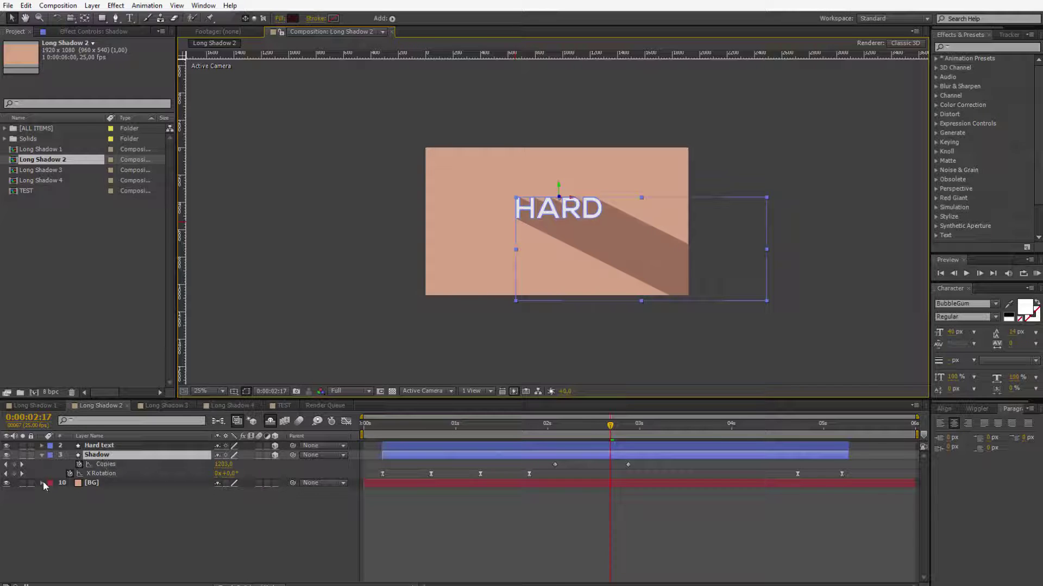
# Expand the Shadow layer's Repeater 1 group down to its Transform Position property.
pyautogui.click(42, 455)
pyautogui.click(42, 456)
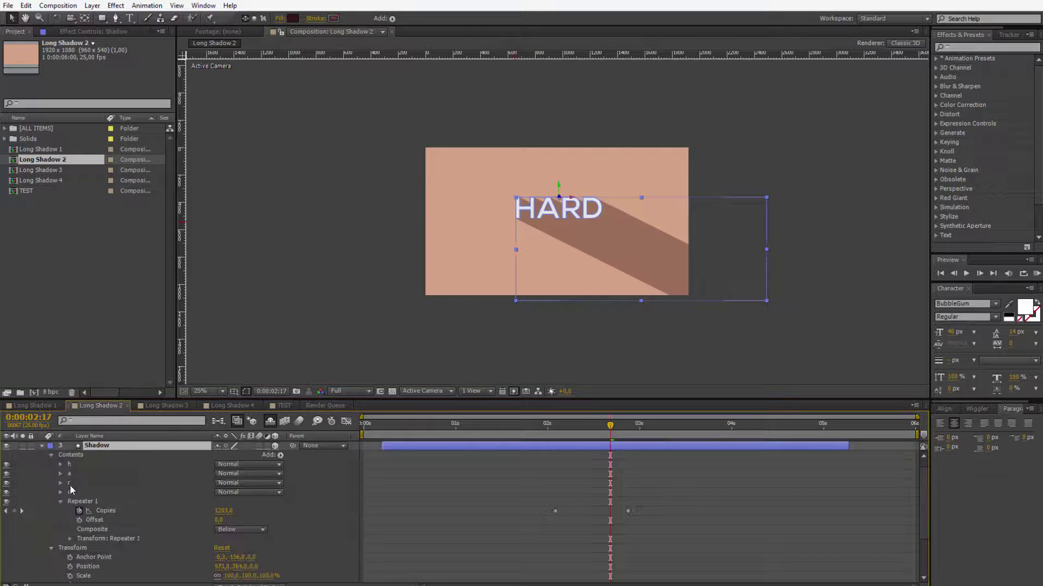
pyautogui.click(80, 502)
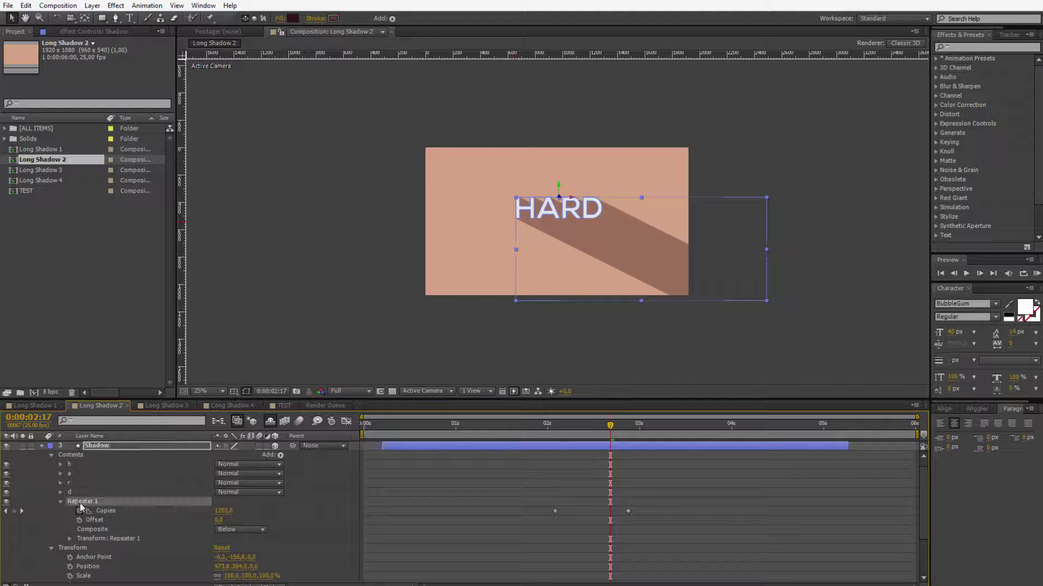
pyautogui.click(92, 539)
pyautogui.click(68, 539)
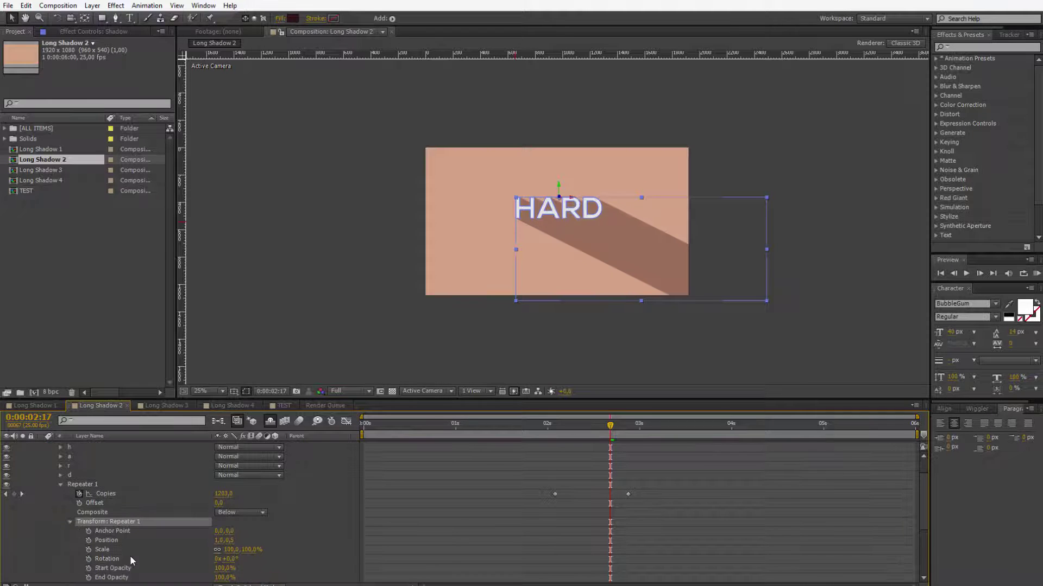
pyautogui.click(115, 542)
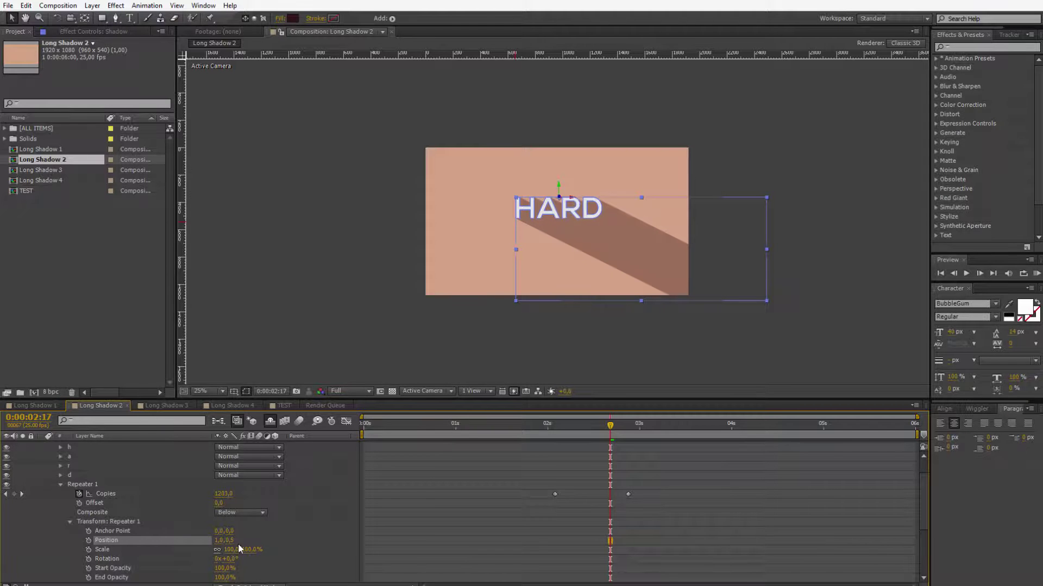
pyautogui.rightClick(266, 535)
pyautogui.click(611, 300)
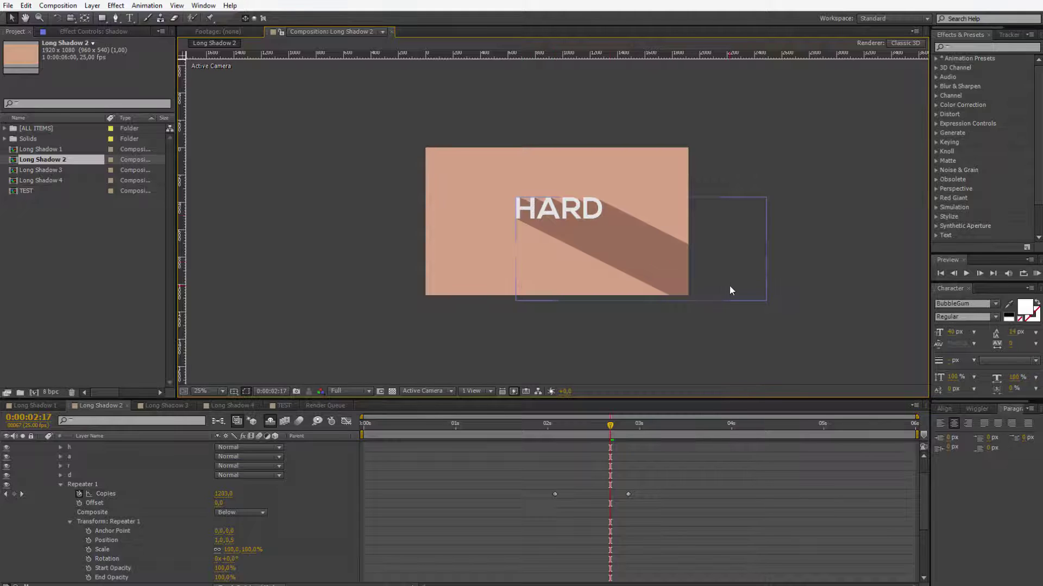
# Set Repeater 1 Copies to 300, then scrub it up to 452.
pyautogui.moveTo(223, 494); pyautogui.dragTo(200, 496)
pyautogui.click(224, 494)
pyautogui.write('300')
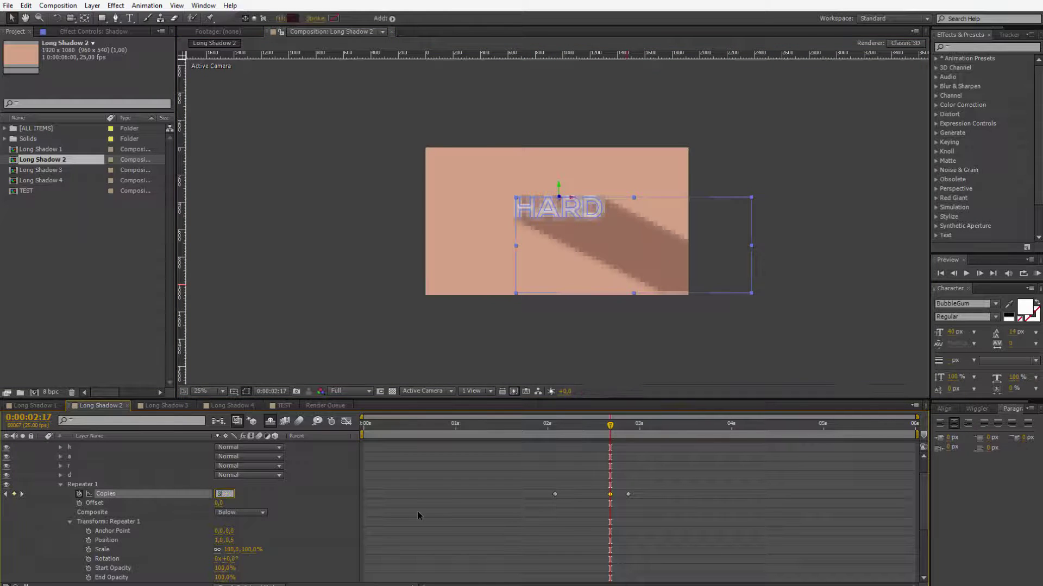
pyautogui.press('Return')
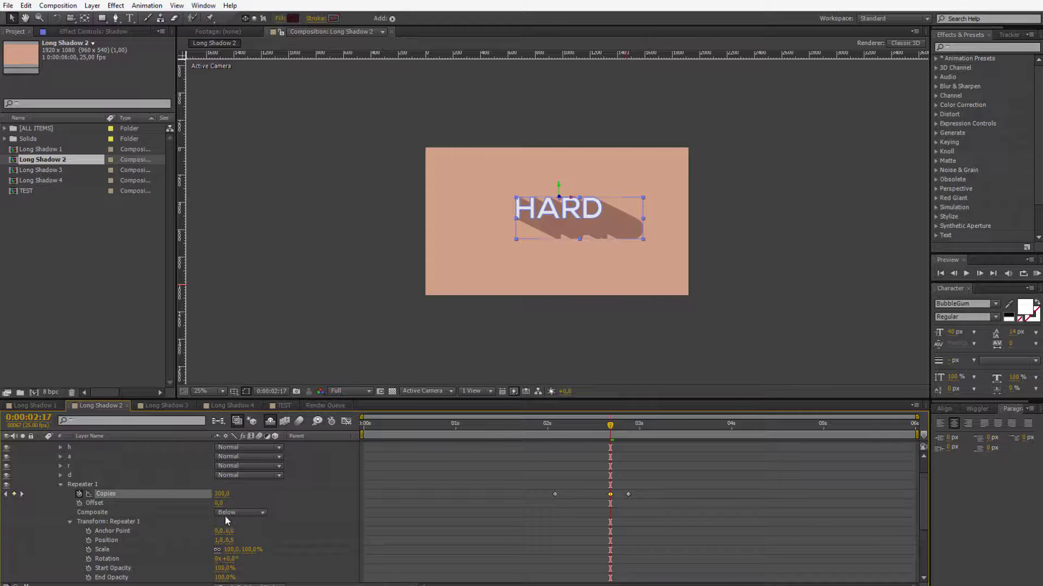
pyautogui.moveTo(222, 494); pyautogui.dragTo(316, 491)
pyautogui.click(659, 300)
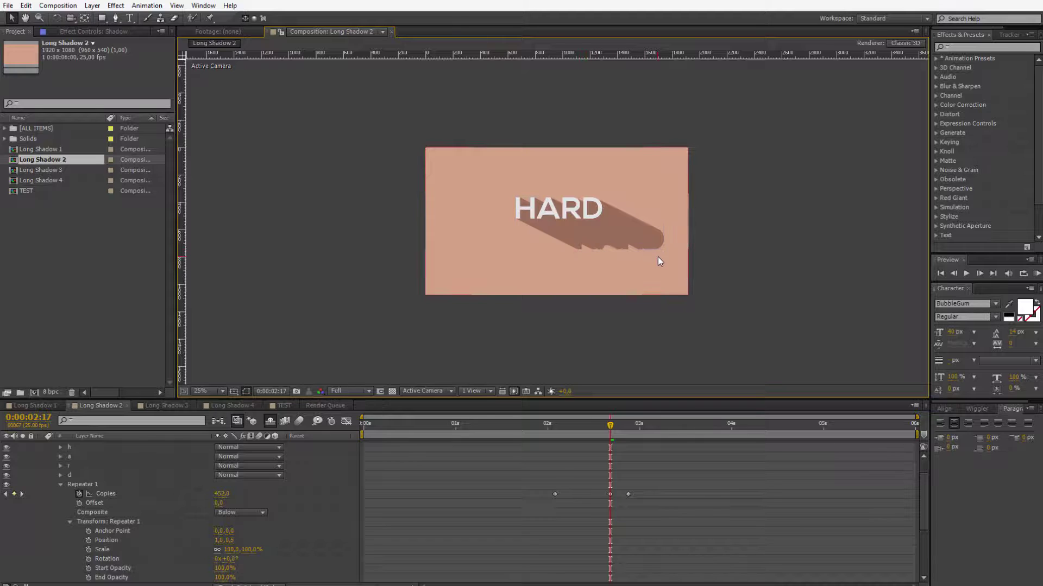
# Select the Shadow and Hard text layers and drag them toward the frame centre.
pyautogui.press('u')
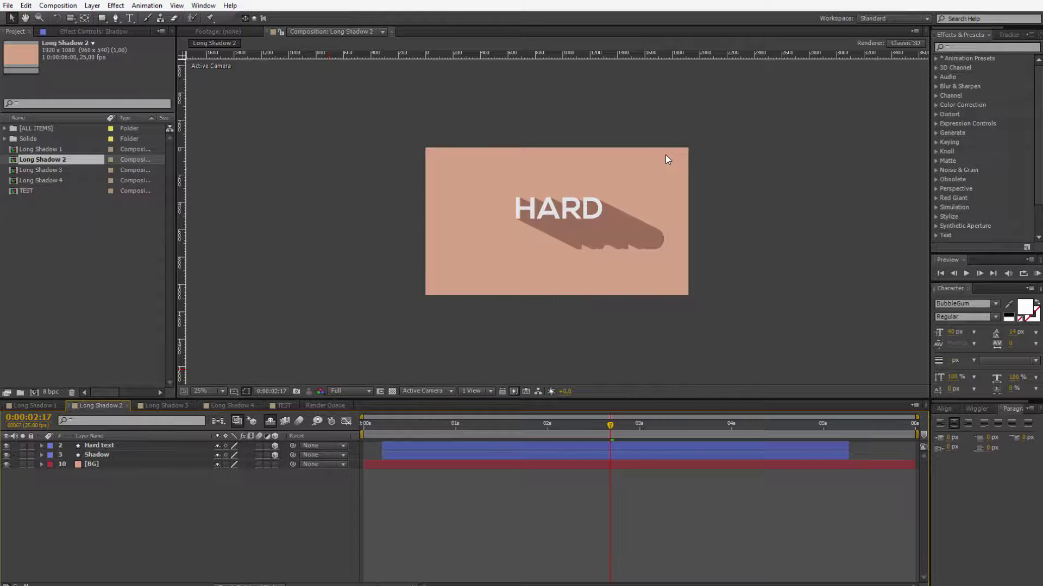
pyautogui.scroll(1, 565, 296)
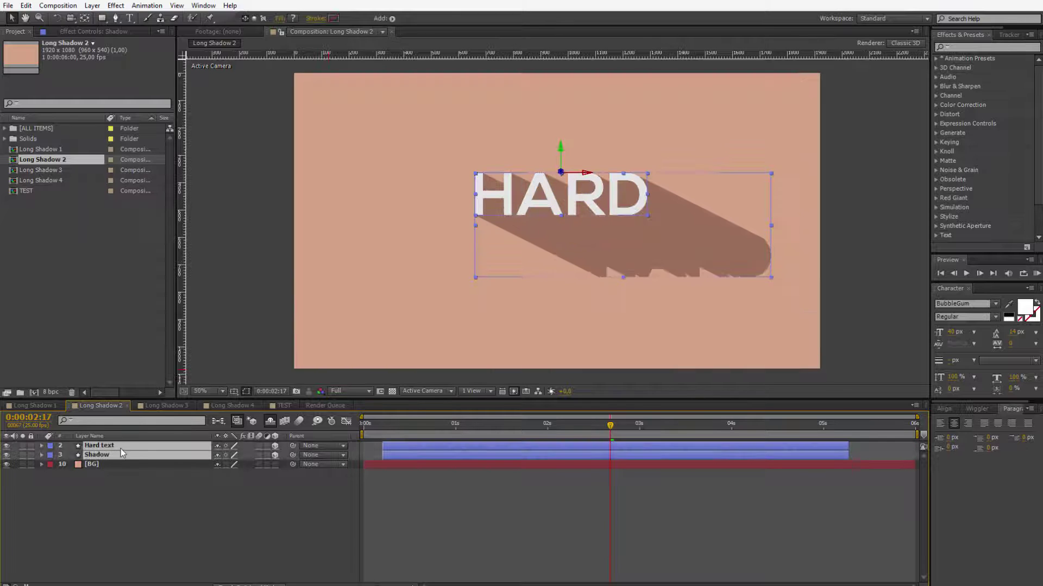
pyautogui.click(103, 480)
pyautogui.click(107, 458)
pyautogui.keyDown('ctrl'); pyautogui.click(103, 445); pyautogui.keyUp('ctrl')
pyautogui.moveTo(535, 186); pyautogui.dragTo(509, 203)
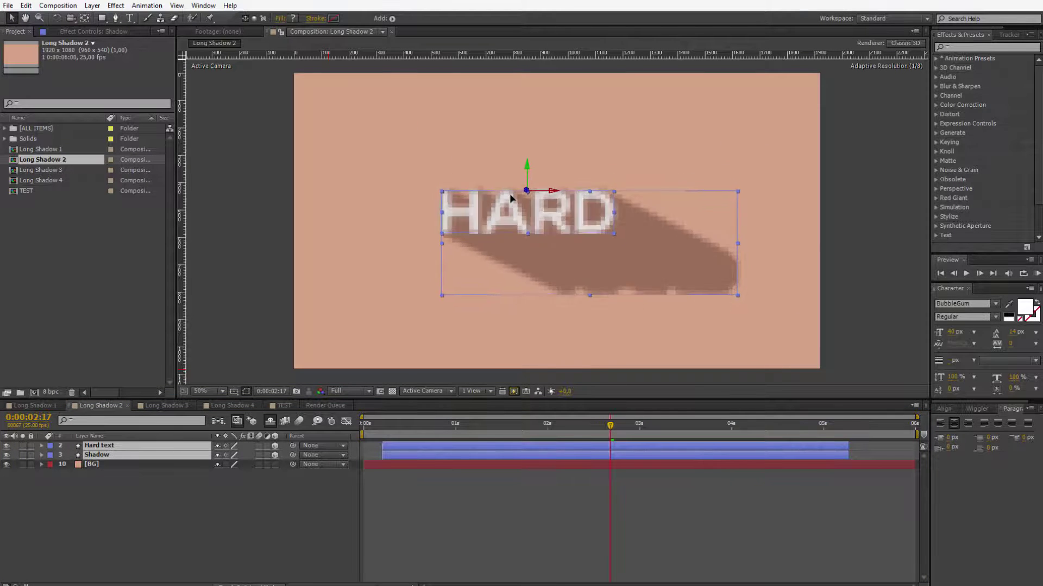
# Deselect all layers and switch to the Rectangle tool.
pyautogui.hotkey('ctrl', 'shift', 'a')
pyautogui.press('q')
pyautogui.click(196, 530)
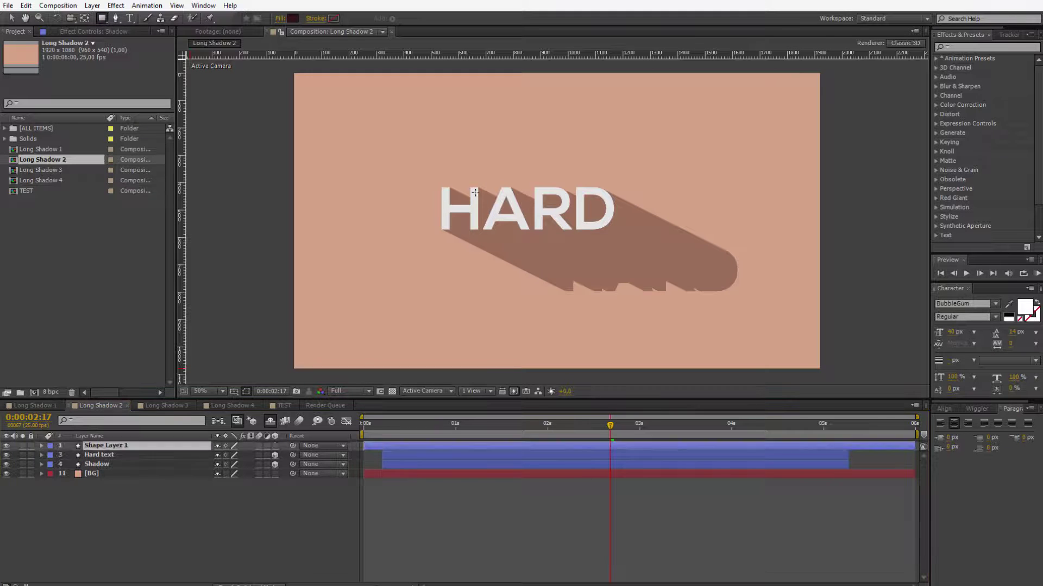
# Draw a rectangle across HARD and set its fill to dark brown after trying red and teal.
pyautogui.moveTo(393, 155)
pyautogui.mouseDown()
pyautogui.moveTo(686, 243)
pyautogui.moveTo(699, 263)
pyautogui.moveTo(716, 266)
pyautogui.mouseUp()
pyautogui.click(293, 18)
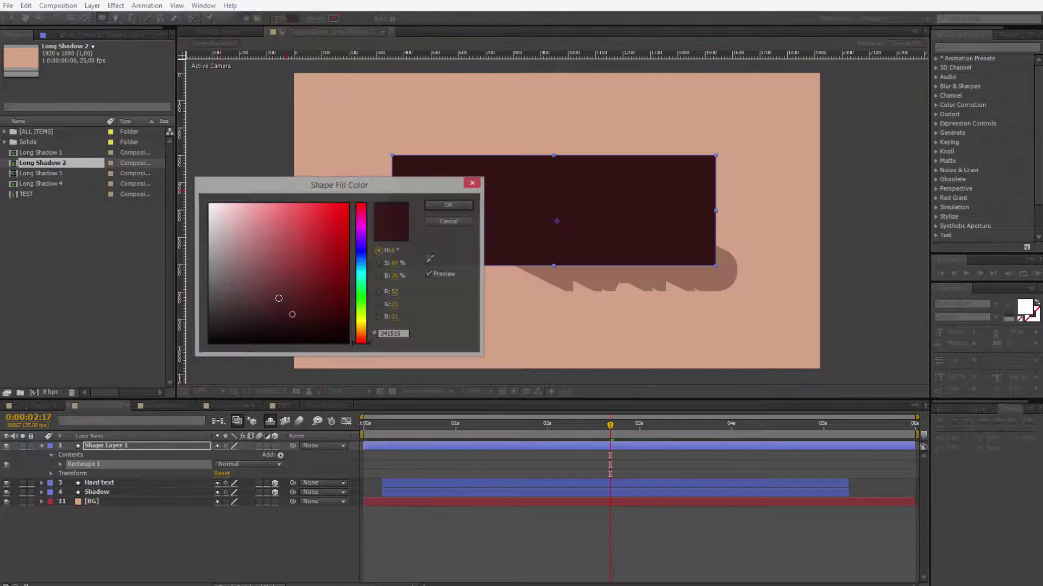
pyautogui.click(335, 296)
pyautogui.moveTo(340, 280)
pyautogui.mouseDown()
pyautogui.moveTo(347, 248)
pyautogui.moveTo(364, 251)
pyautogui.moveTo(364, 316)
pyautogui.moveTo(367, 276)
pyautogui.moveTo(310, 304)
pyautogui.moveTo(342, 277)
pyautogui.moveTo(307, 308)
pyautogui.mouseUp()
pyautogui.click(306, 264)
pyautogui.click(432, 262)
pyautogui.click(624, 298)
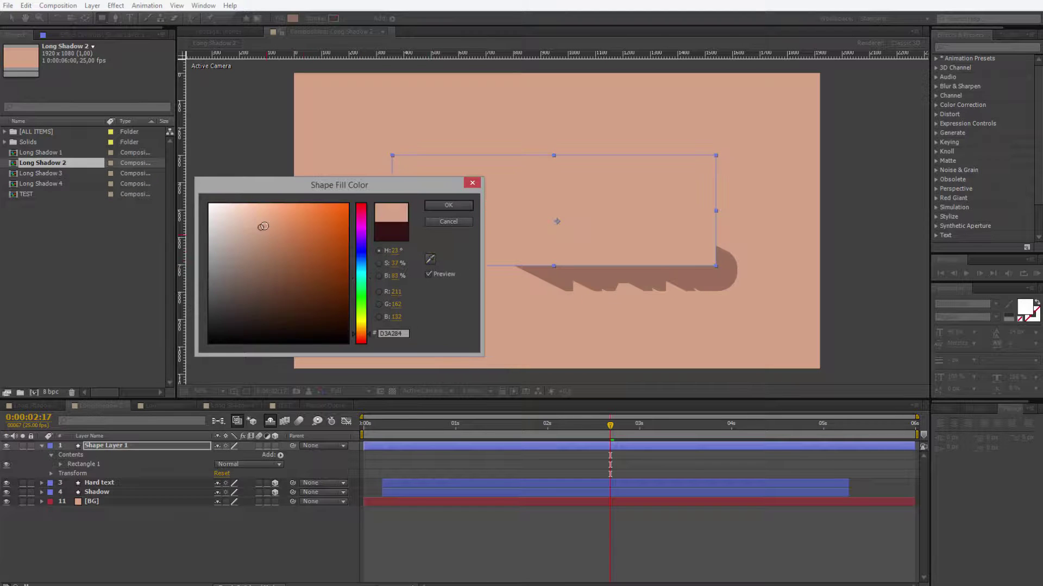
pyautogui.click(258, 265)
pyautogui.moveTo(259, 265)
pyautogui.mouseDown()
pyautogui.moveTo(262, 291)
pyautogui.moveTo(328, 298)
pyautogui.moveTo(329, 315)
pyautogui.mouseUp()
# Confirm the dark brown fill and rename Shape Layer 1 to 'Boxed'.
pyautogui.click(452, 204)
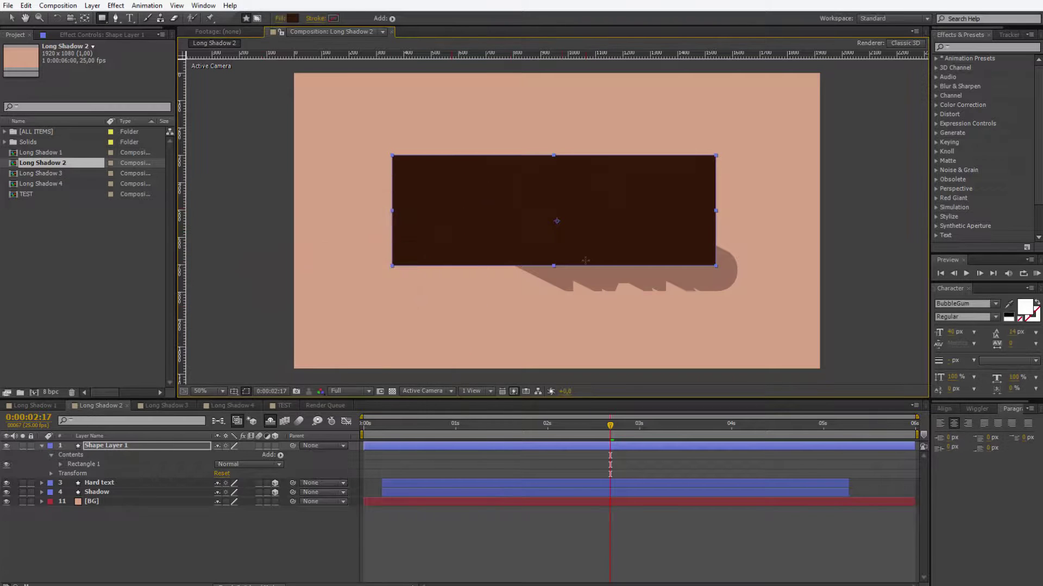
pyautogui.click(115, 543)
pyautogui.click(115, 447)
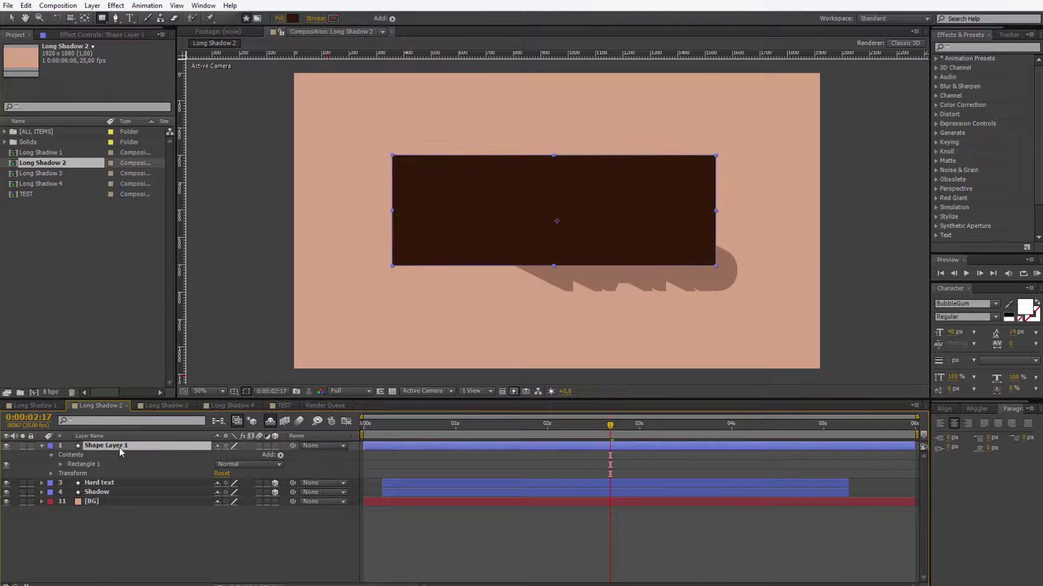
pyautogui.press('Return')
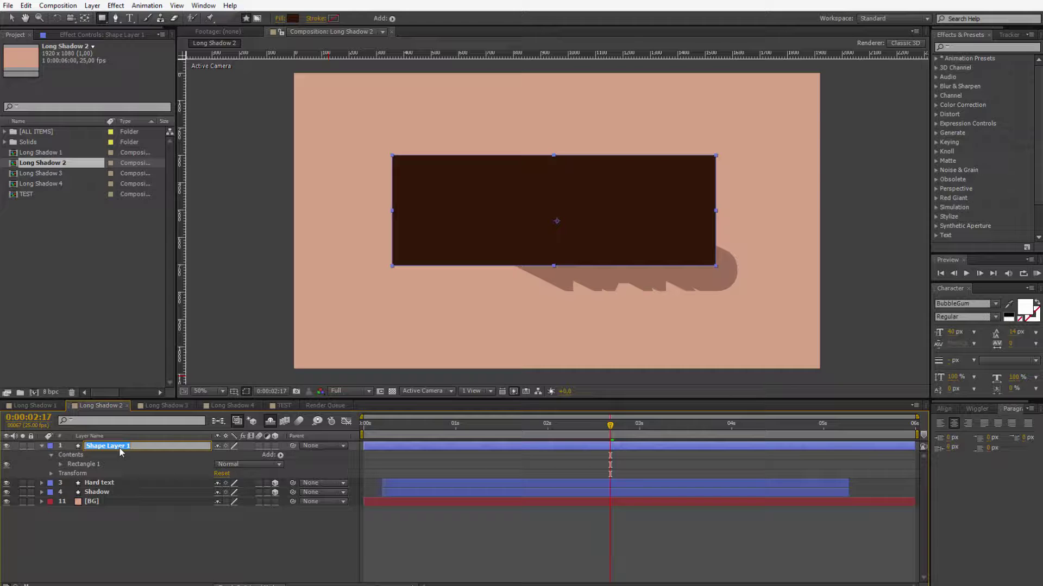
pyautogui.write('Boxed')
pyautogui.press('Return')
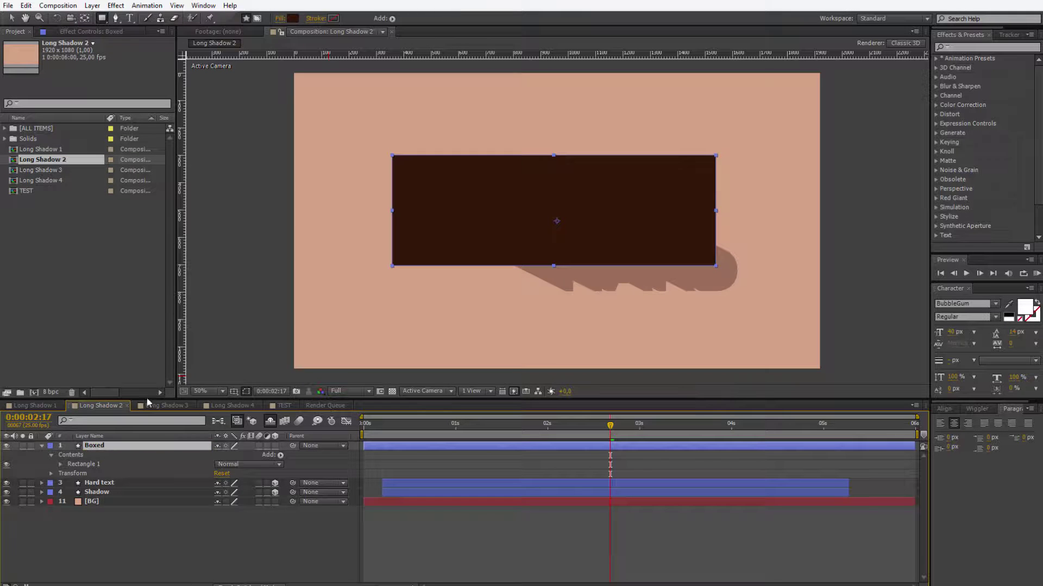
# Change the Boxed rectangle's fill colour to orange.
pyautogui.click(292, 18)
pyautogui.moveTo(329, 314)
pyautogui.mouseDown()
pyautogui.moveTo(331, 263)
pyautogui.moveTo(356, 239)
pyautogui.moveTo(358, 217)
pyautogui.moveTo(298, 223)
pyautogui.moveTo(305, 230)
pyautogui.mouseUp()
pyautogui.click(447, 206)
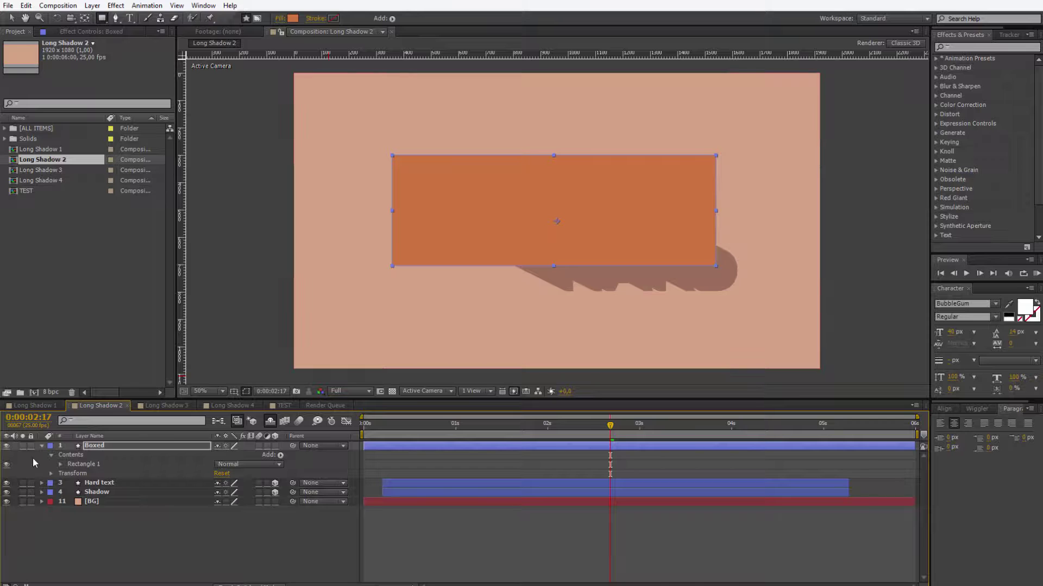
pyautogui.click(41, 446)
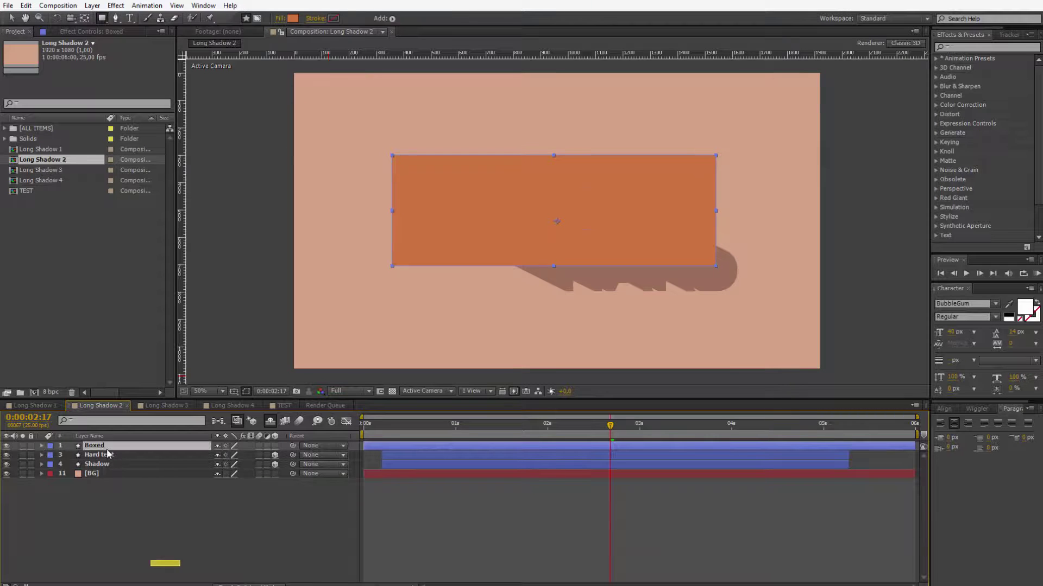
# Duplicate Boxed, place Boxed 2 below Shadow, and set Shadow's track matte to Alpha Matte.
pyautogui.hotkey('ctrl', 'd')
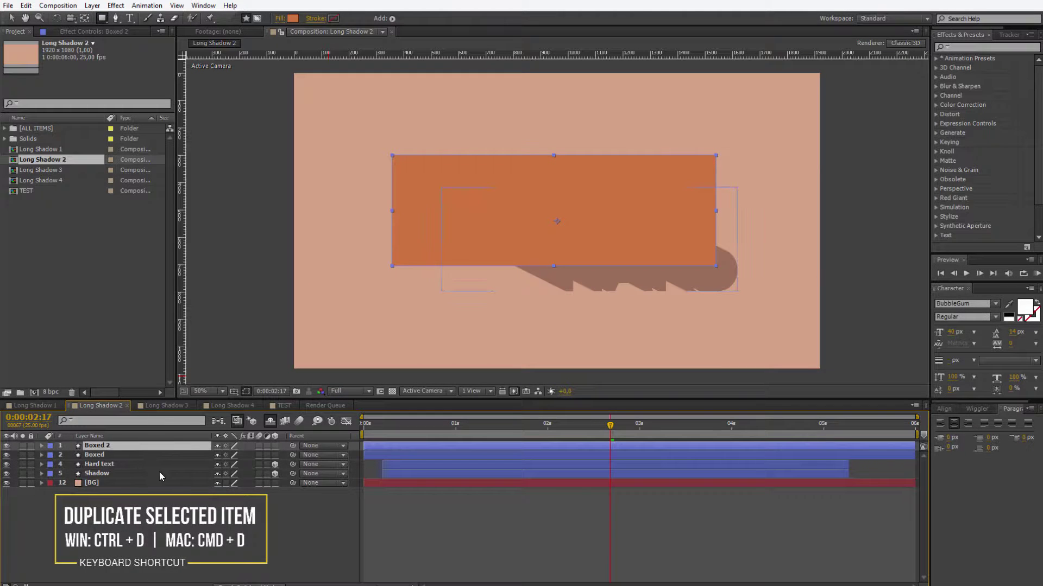
pyautogui.moveTo(99, 446)
pyautogui.mouseDown()
pyautogui.moveTo(112, 474)
pyautogui.moveTo(107, 458)
pyautogui.mouseUp()
pyautogui.click(109, 464)
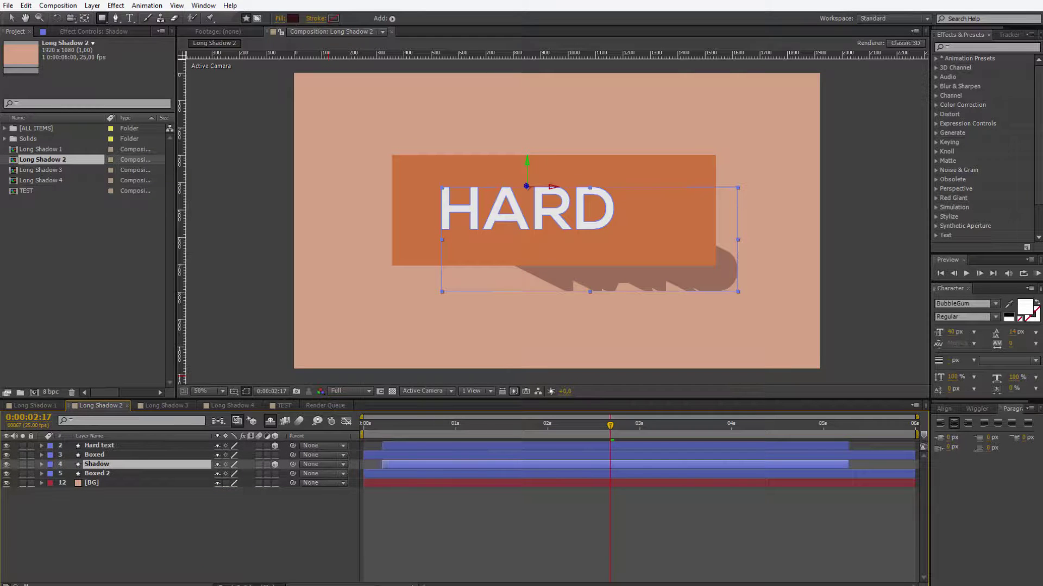
pyautogui.click(249, 584)
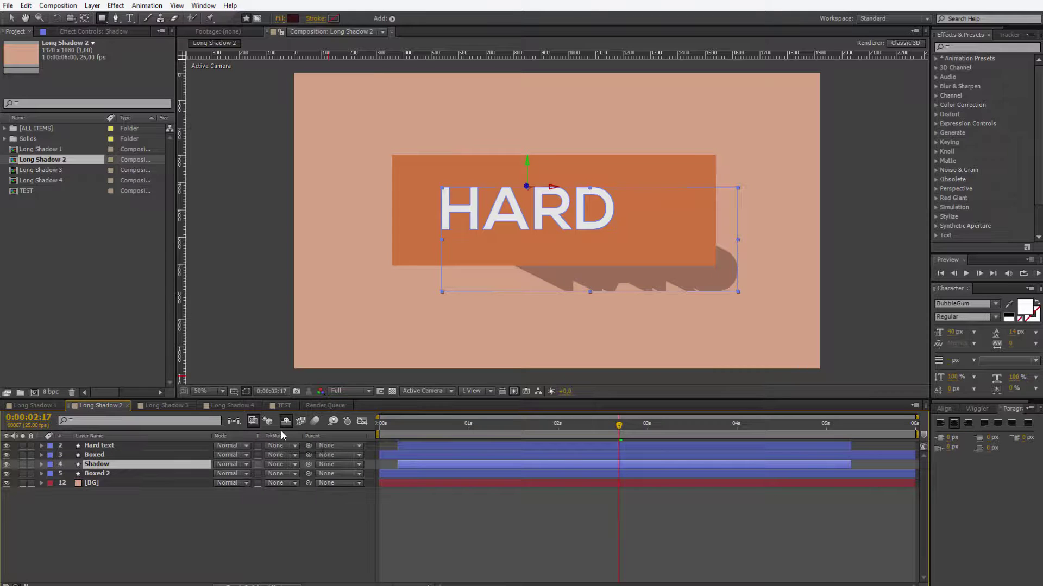
pyautogui.click(290, 552)
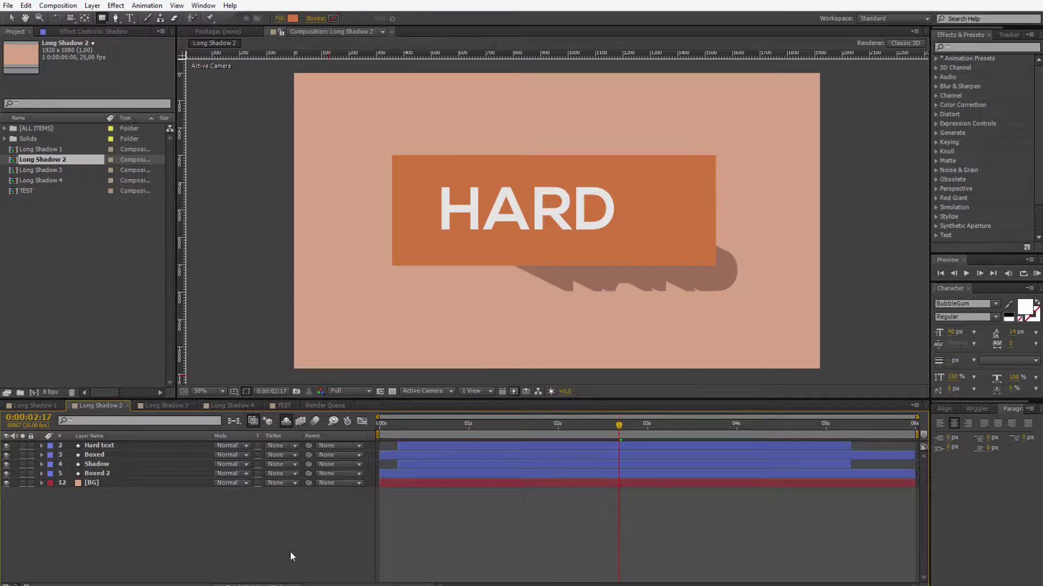
pyautogui.click(106, 467)
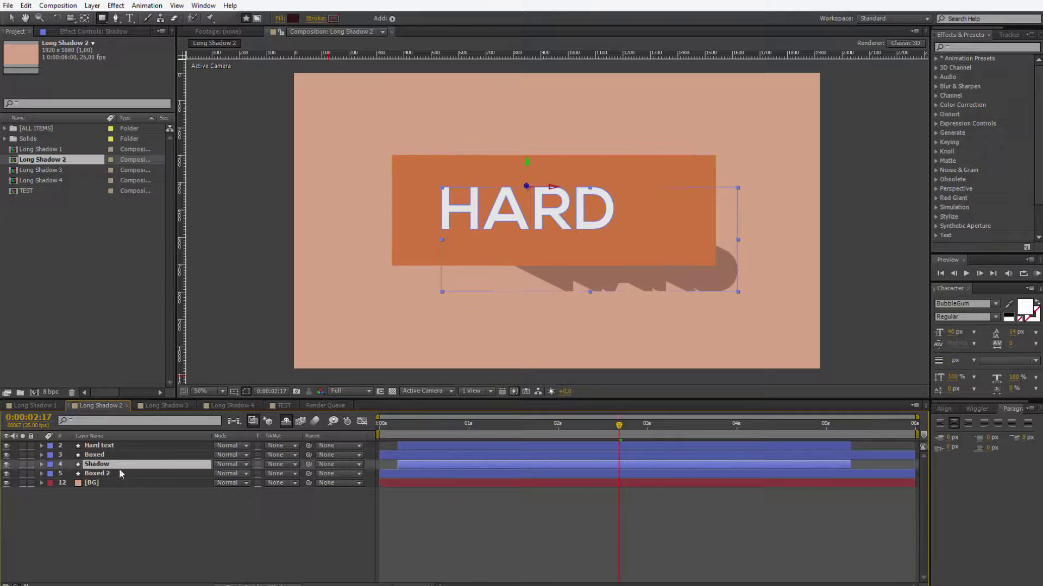
pyautogui.click(285, 464)
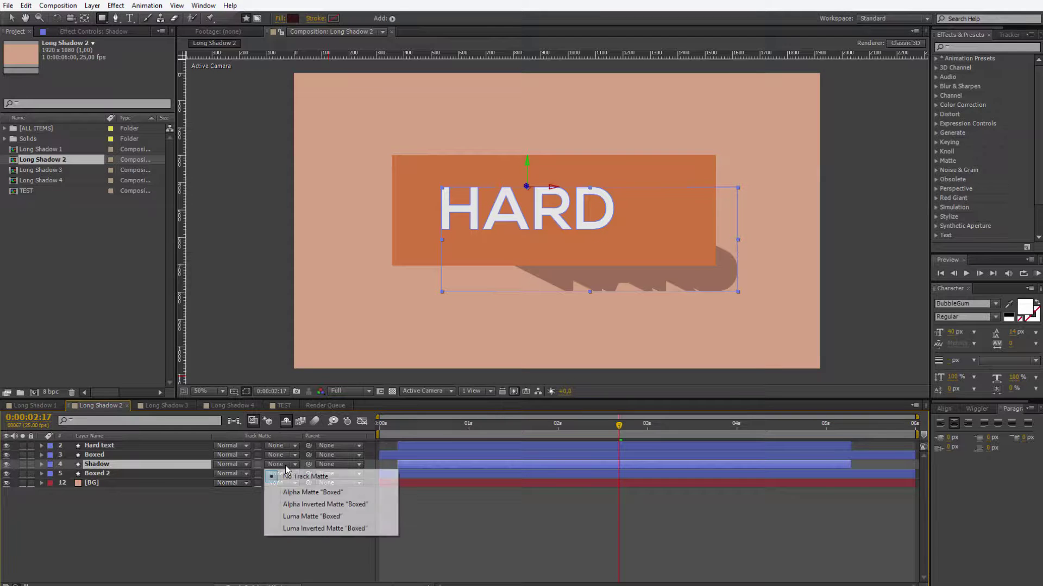
pyautogui.click(328, 494)
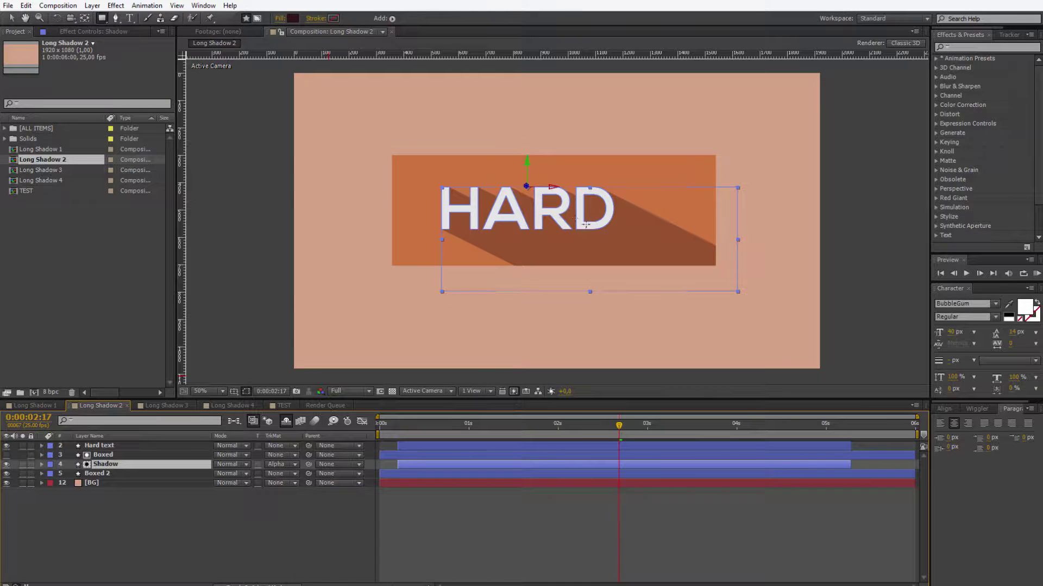
# Select both Boxed layers and resize the box by dragging its bottom-right corner.
pyautogui.keyDown('ctrl'); pyautogui.click(105, 466); pyautogui.keyUp('ctrl')
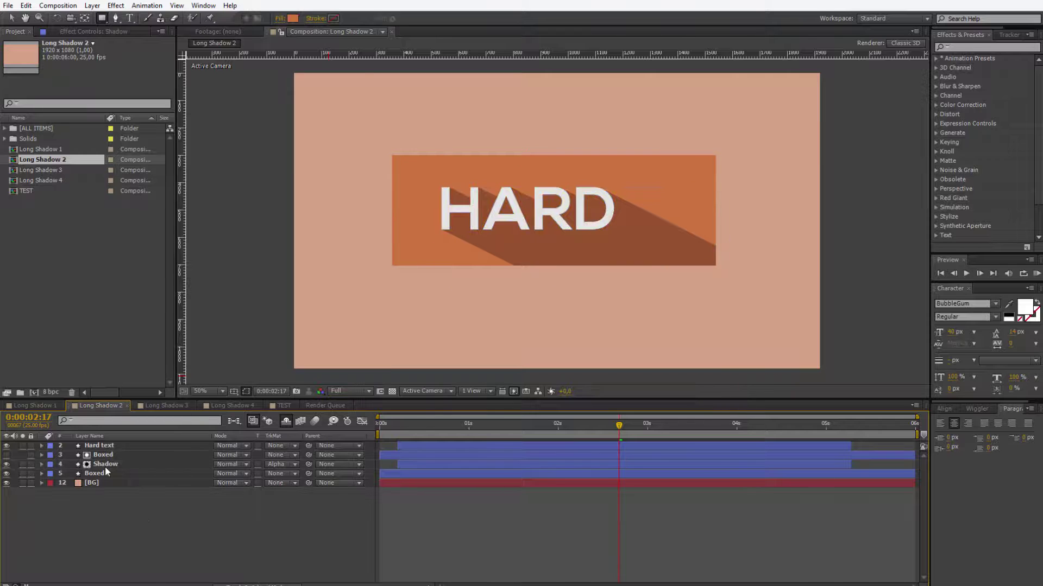
pyautogui.keyDown('ctrl'); pyautogui.click(97, 473); pyautogui.keyUp('ctrl')
pyautogui.keyDown('ctrl'); pyautogui.click(108, 458); pyautogui.keyUp('ctrl')
pyautogui.press('v')
pyautogui.moveTo(715, 265)
pyautogui.mouseDown()
pyautogui.moveTo(689, 251)
pyautogui.moveTo(712, 241)
pyautogui.moveTo(708, 253)
pyautogui.mouseUp()
# Nudge both box layers left and up with Shift+arrow keys, undoing the last nudge.
pyautogui.hotkey('shift', 'Left')
pyautogui.hotkey('shift', 'Left')
pyautogui.hotkey('shift', 'Left')
pyautogui.hotkey('shift', 'Left')
pyautogui.hotkey('shift', 'Left')
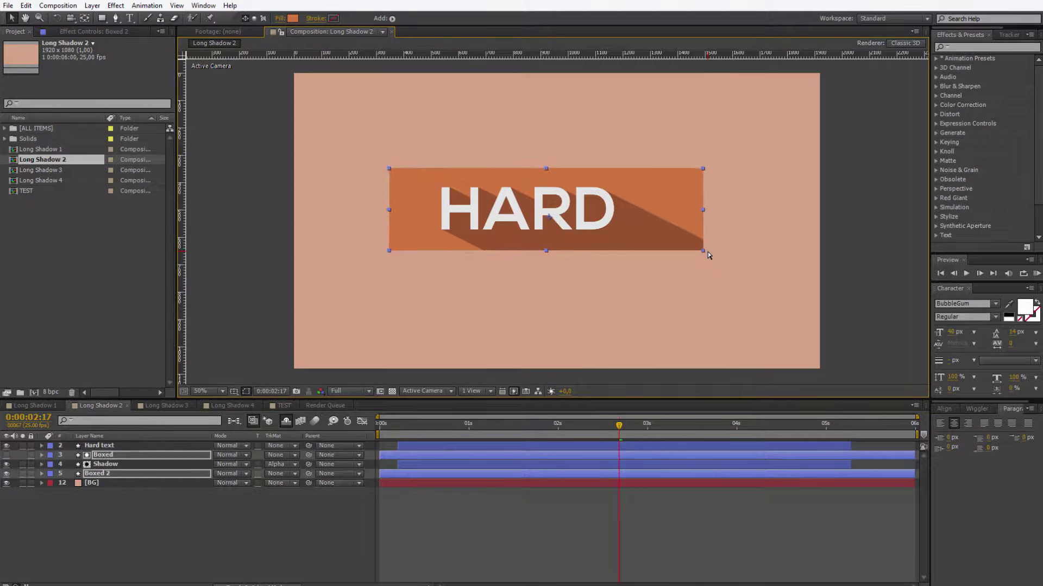
pyautogui.hotkey('shift', 'Left')
pyautogui.hotkey('shift', 'Left')
pyautogui.hotkey('shift', 'Left')
pyautogui.hotkey('shift', 'Left')
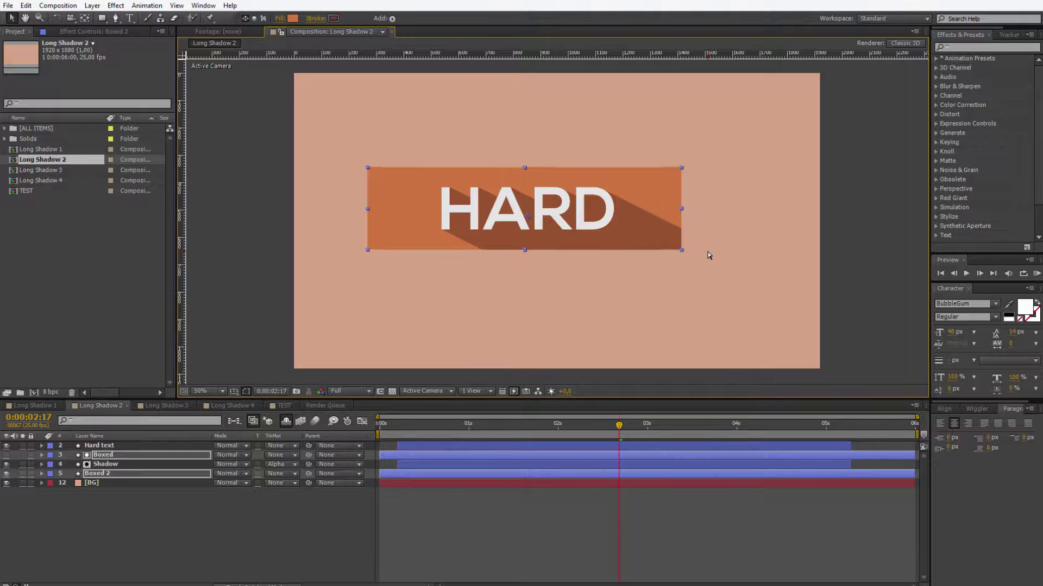
pyautogui.hotkey('shift', 'Up')
pyautogui.hotkey('ctrl', 'z')
pyautogui.hotkey('ctrl', 'z')
pyautogui.hotkey('ctrl', 'z')
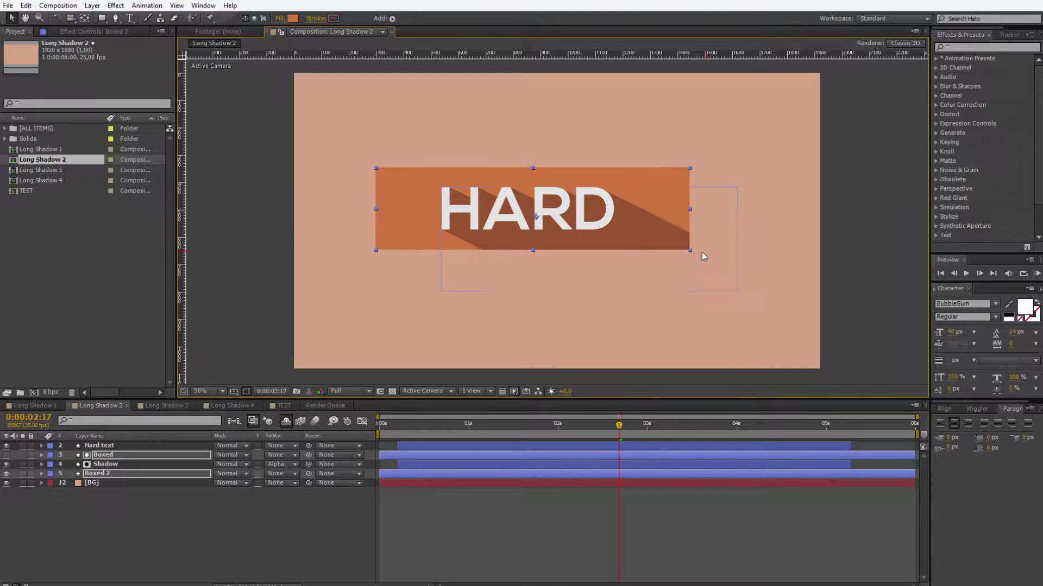
pyautogui.press(',')
pyautogui.click(310, 552)
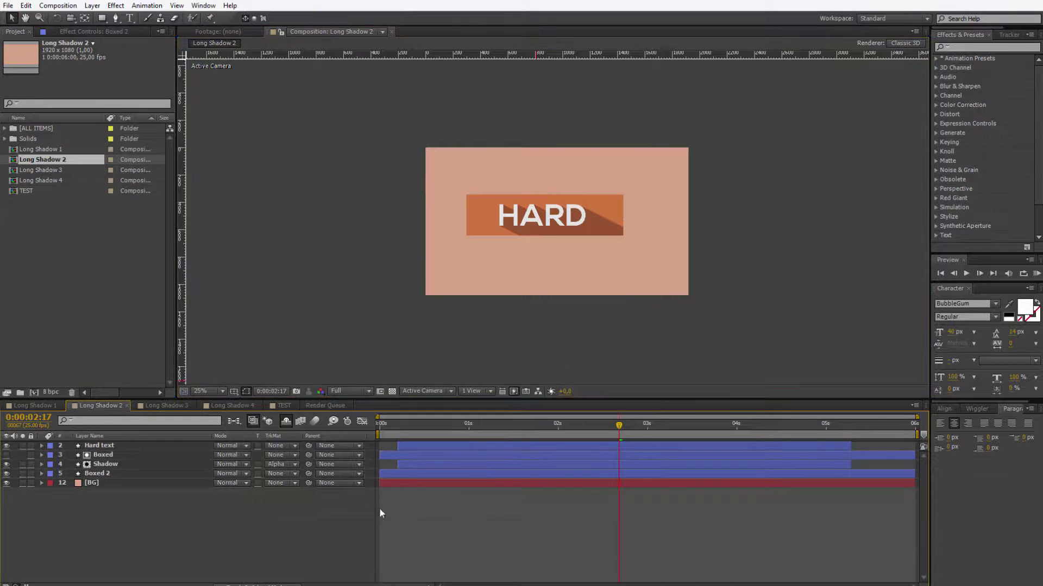
pyautogui.press('.')
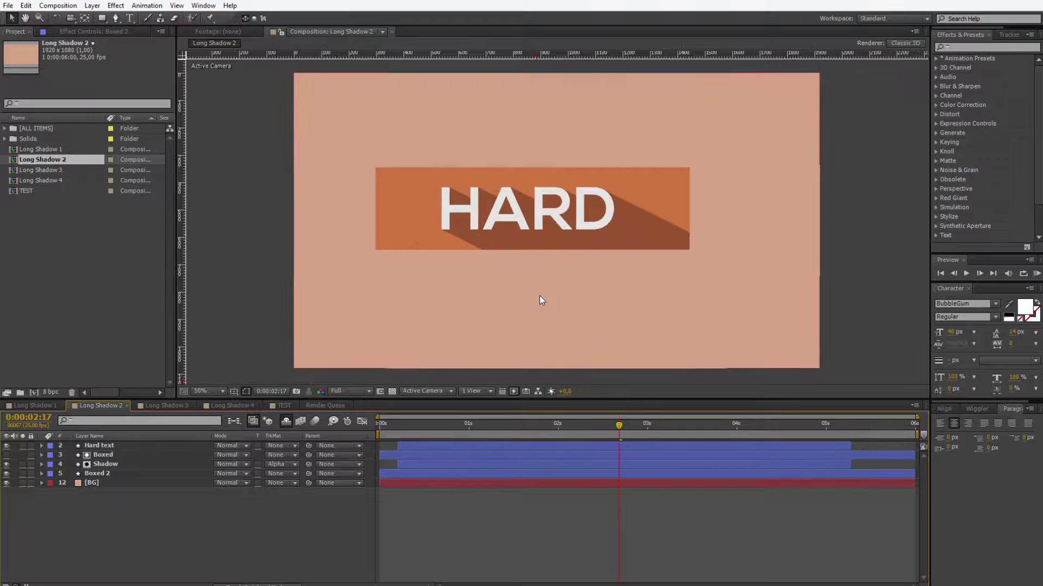
# Search Effects & Presets for 'shadow' and select only the Boxed 2 layer.
pyautogui.click(390, 208)
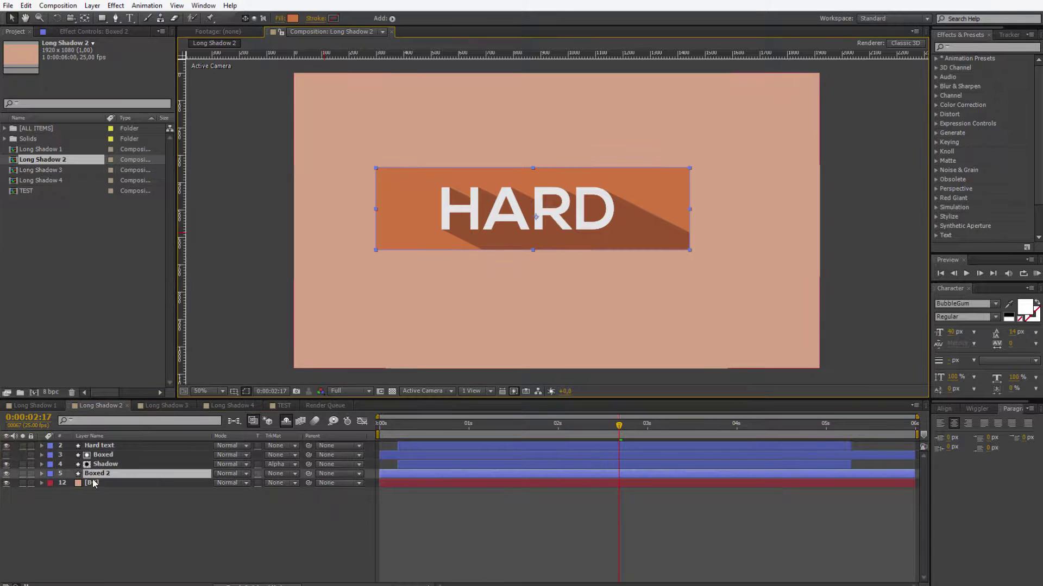
pyautogui.keyDown('ctrl'); pyautogui.click(109, 458); pyautogui.keyUp('ctrl')
pyautogui.click(998, 46)
pyautogui.write('shadow')
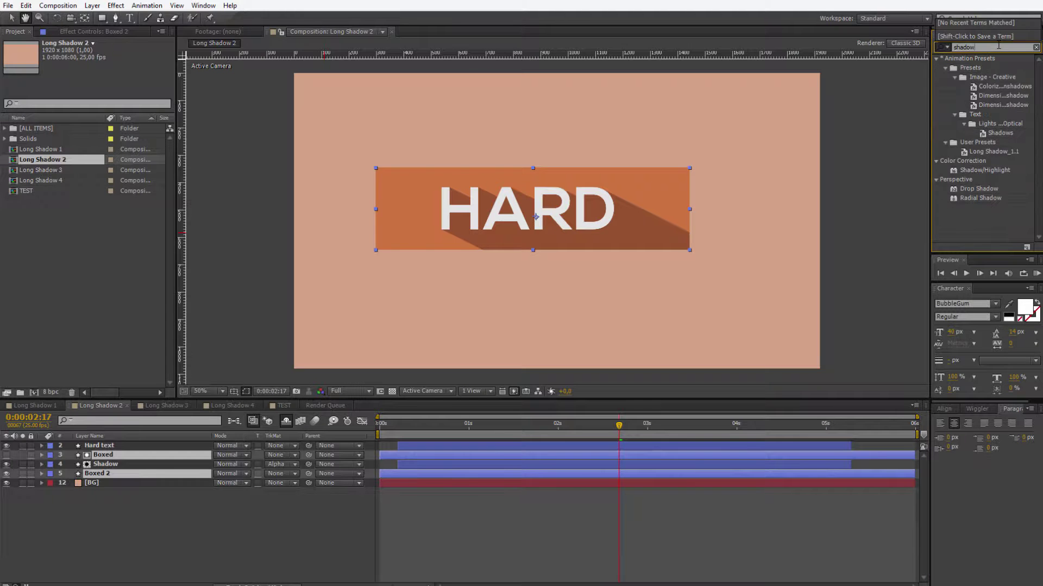
pyautogui.click(320, 533)
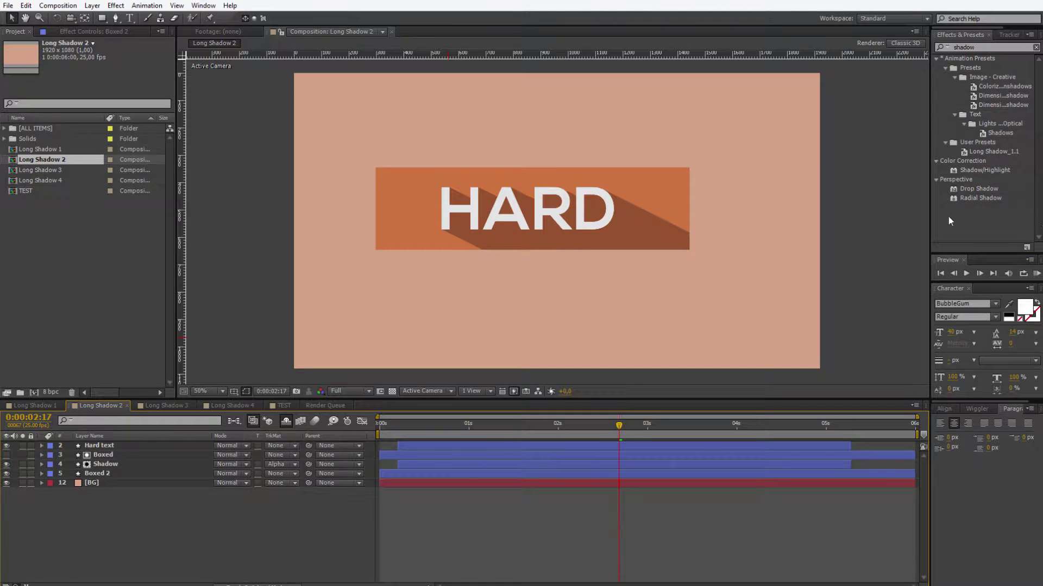
pyautogui.click(98, 474)
pyautogui.click(93, 31)
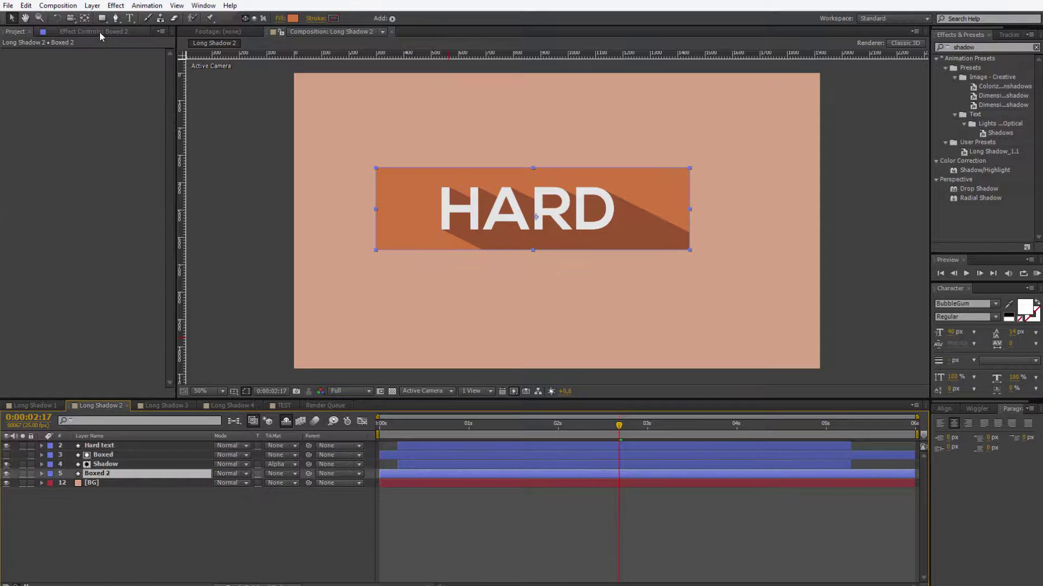
pyautogui.click(6, 475)
pyautogui.click(6, 474)
# Apply Drop Shadow to Boxed 2 and zoom in to check the box's edge shadow.
pyautogui.moveTo(979, 189); pyautogui.dragTo(90, 157)
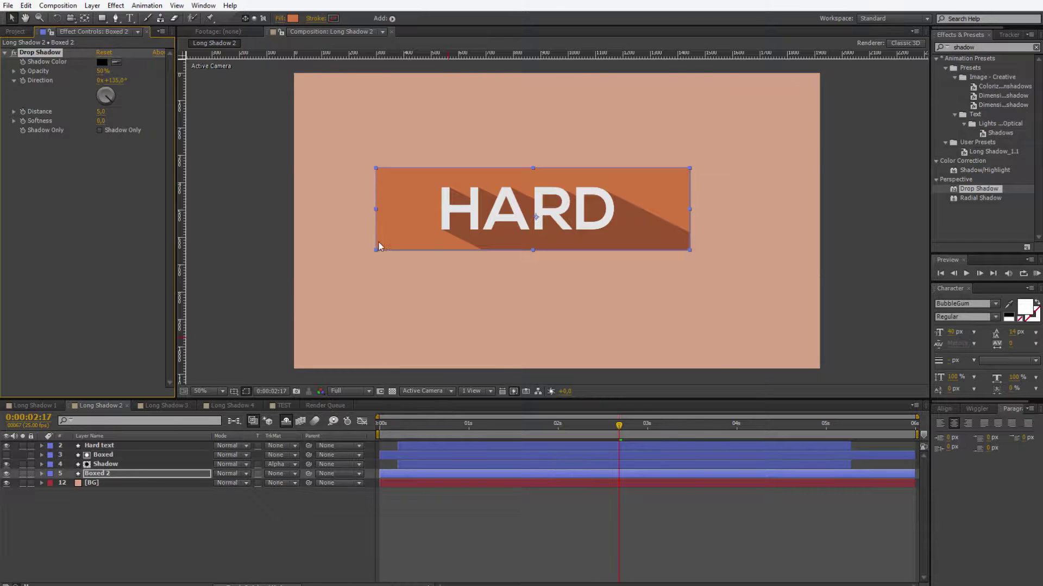
pyautogui.press('.')
pyautogui.press('.')
pyautogui.moveTo(398, 360); pyautogui.dragTo(416, 312)
pyautogui.click(282, 554)
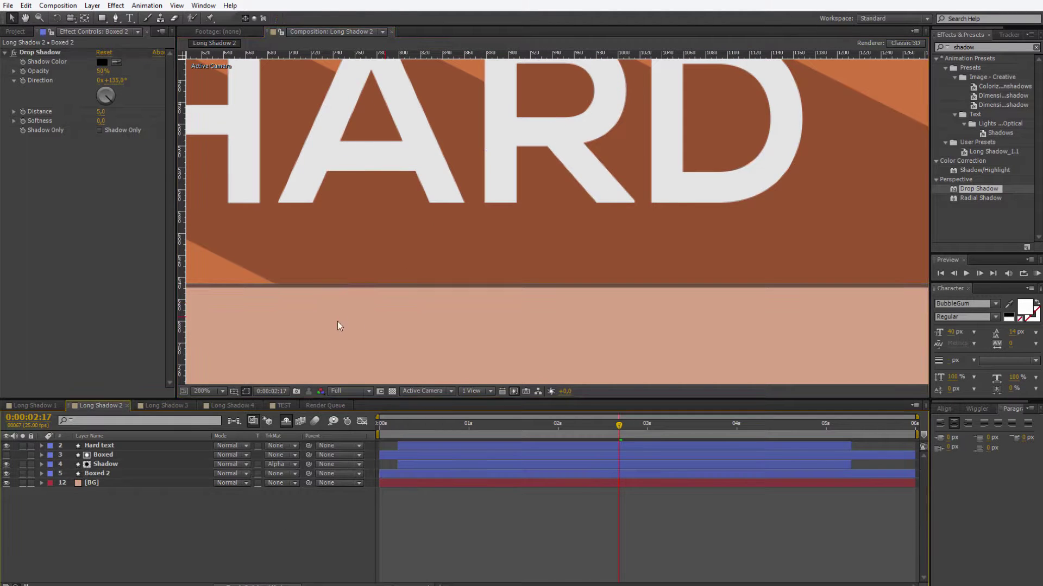
pyautogui.press(',')
pyautogui.press(',')
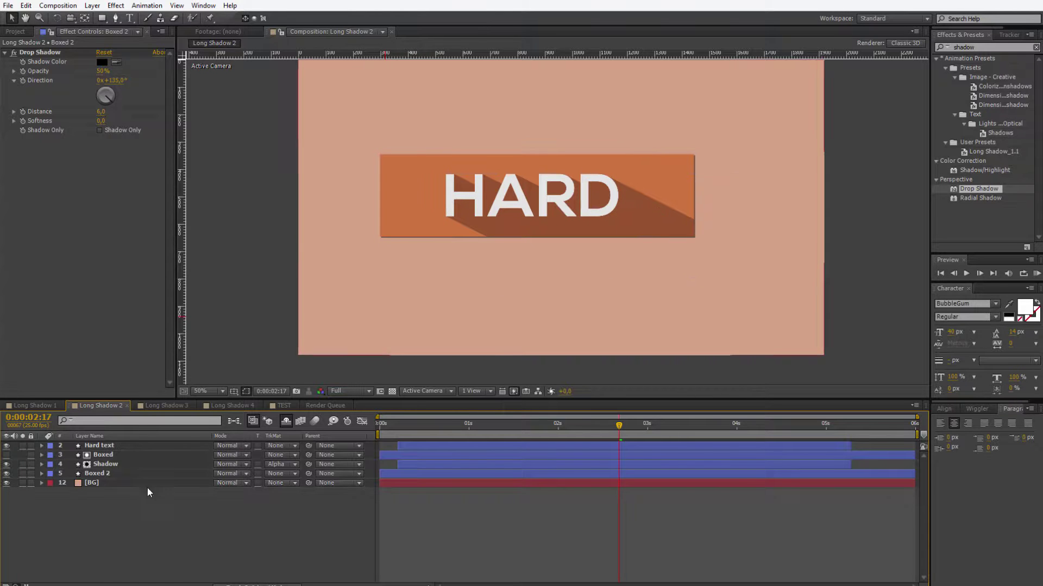
# Expand the Shadow layer and nudge Repeater 1's Position to adjust the long shadow.
pyautogui.click(105, 464)
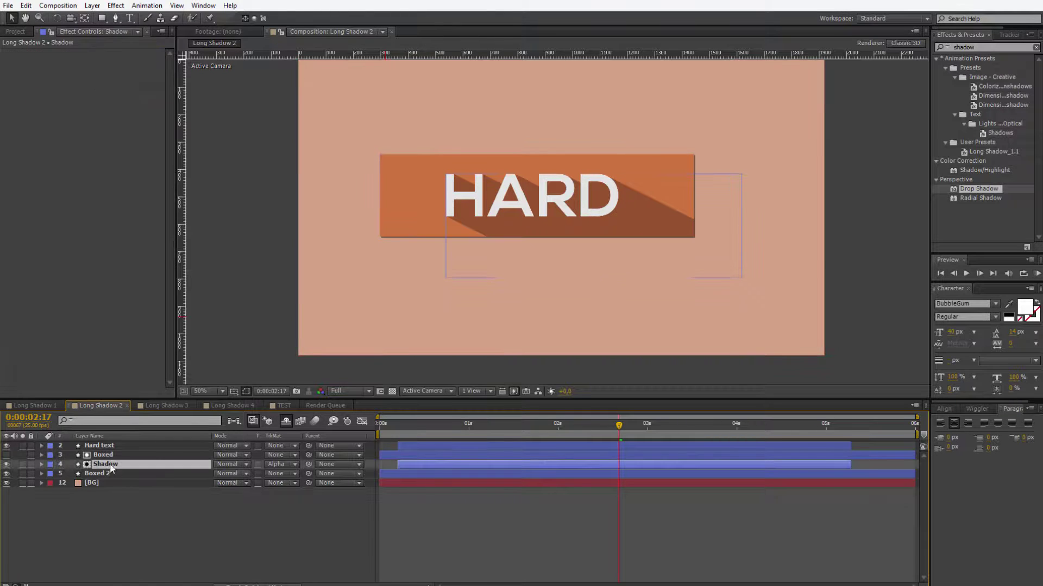
pyautogui.click(42, 465)
pyautogui.scroll(-1, 111, 543)
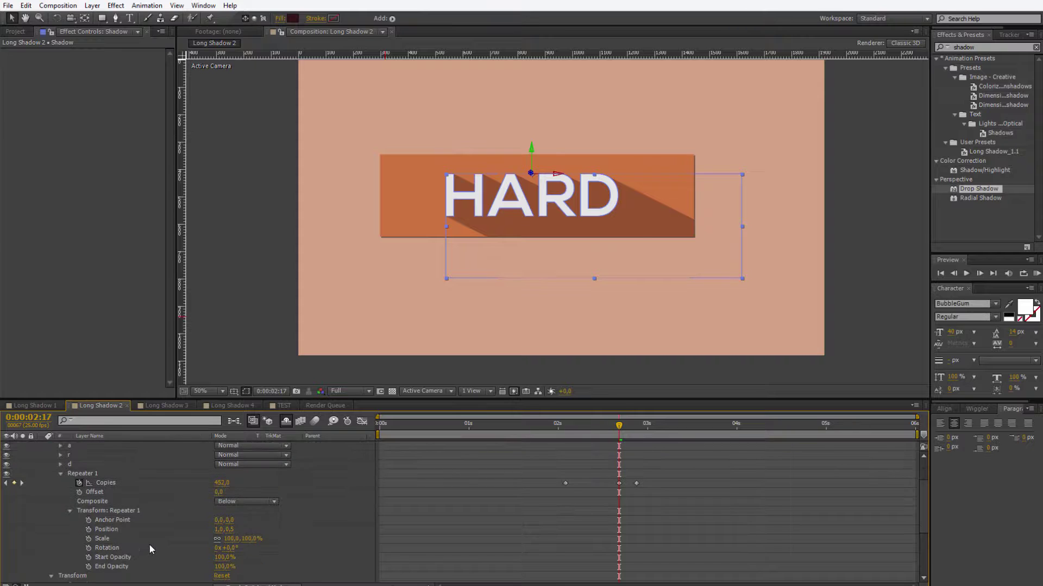
pyautogui.moveTo(220, 529); pyautogui.dragTo(222, 534)
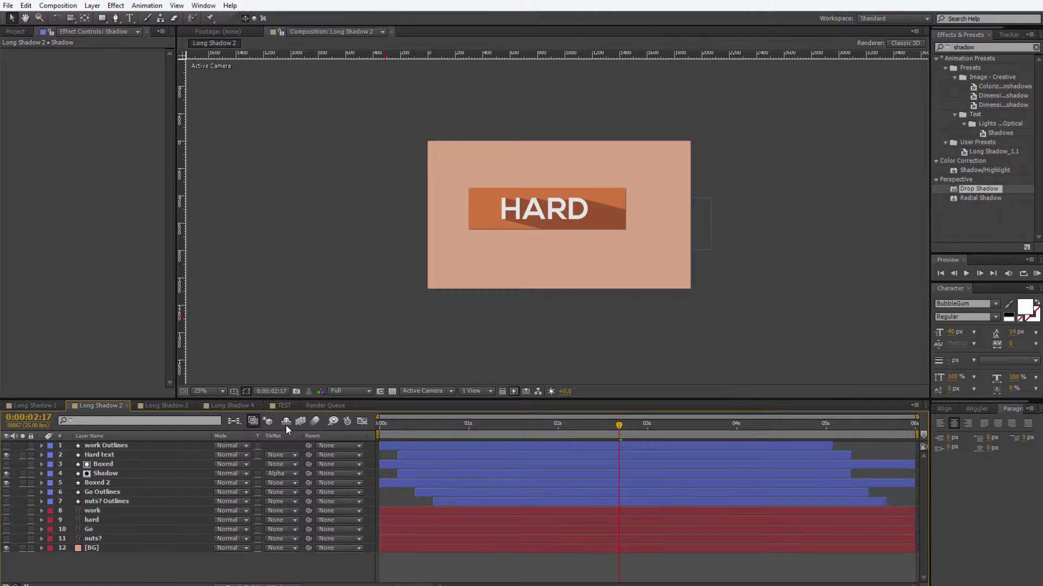
# Collapse Shadow, turn off the shy-layers switch to list all twelve layers, and return to frame 0.
pyautogui.click(285, 423)
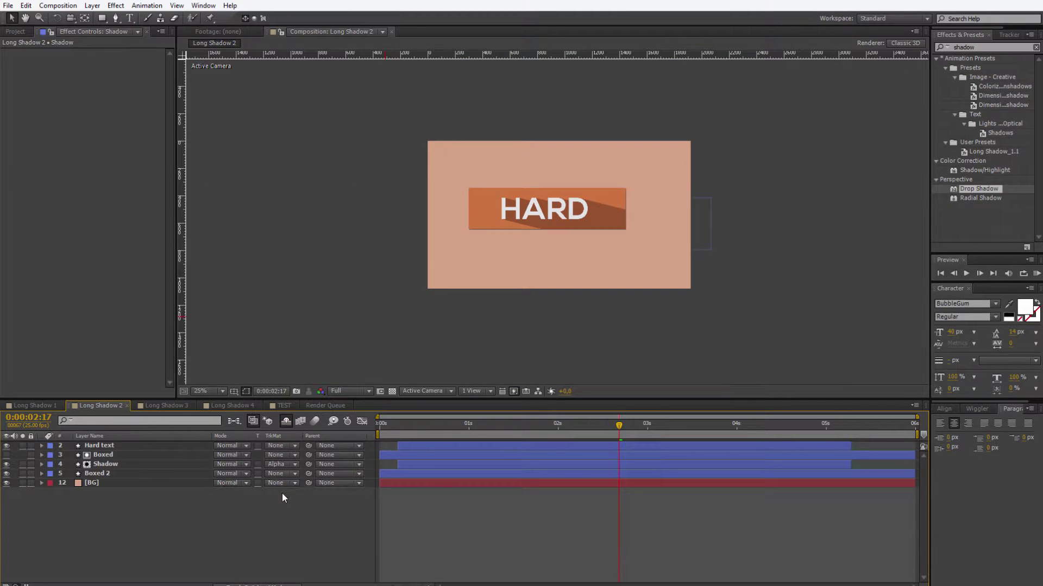
pyautogui.click(284, 421)
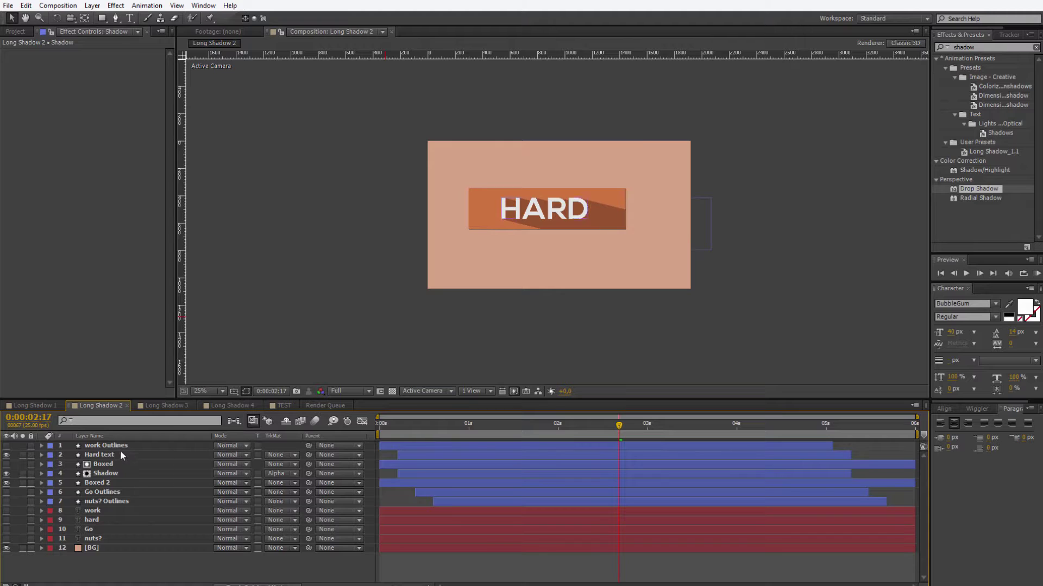
pyautogui.click(383, 427)
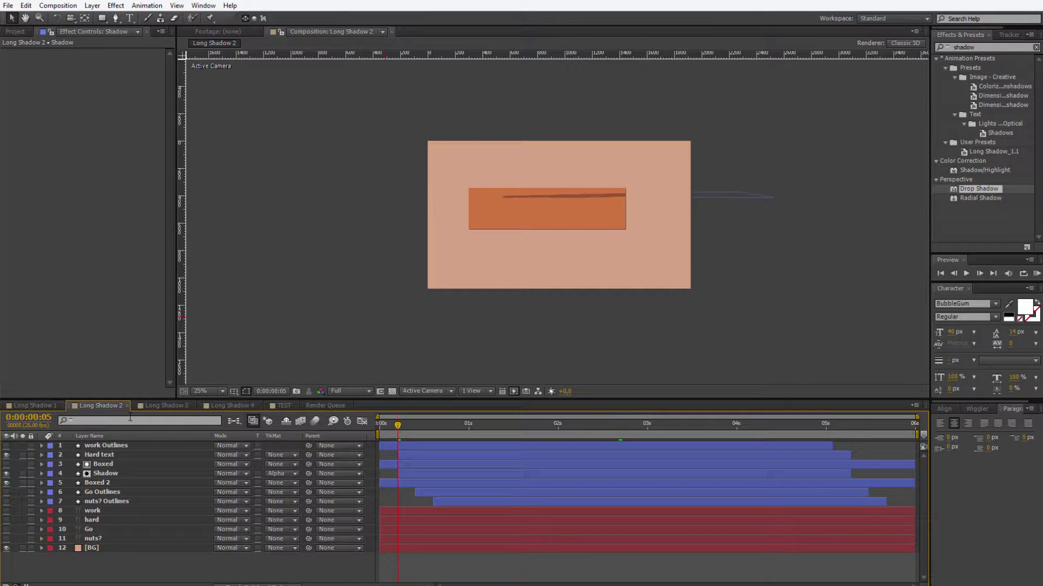
# Flip through Long Shadow 1–4, scrubbing Long Shadow 4, then return to Long Shadow 2.
pyautogui.click(36, 406)
pyautogui.click(100, 406)
pyautogui.click(169, 406)
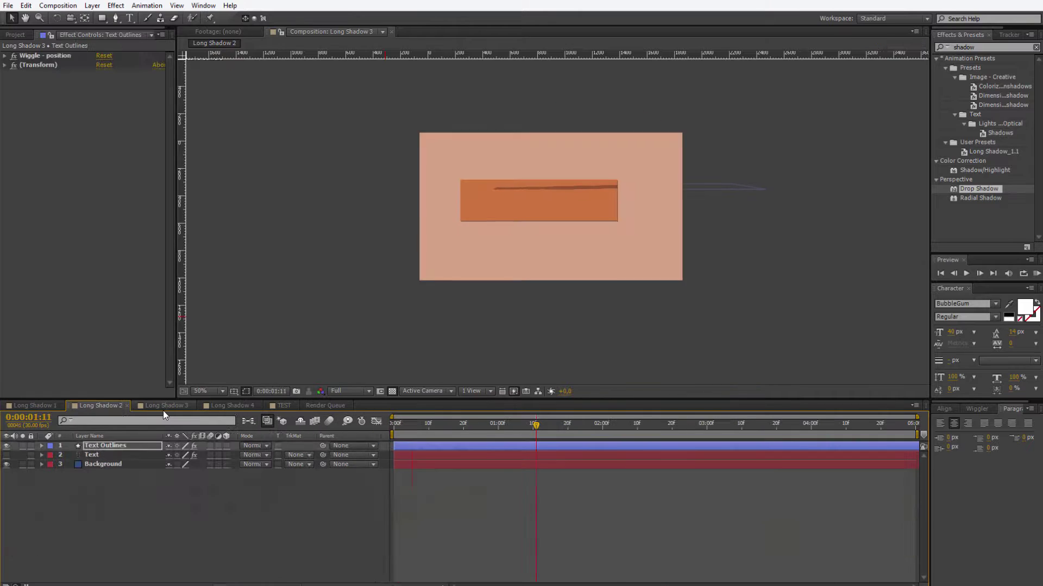
pyautogui.click(231, 406)
pyautogui.moveTo(422, 423); pyautogui.dragTo(607, 429)
pyautogui.click(92, 406)
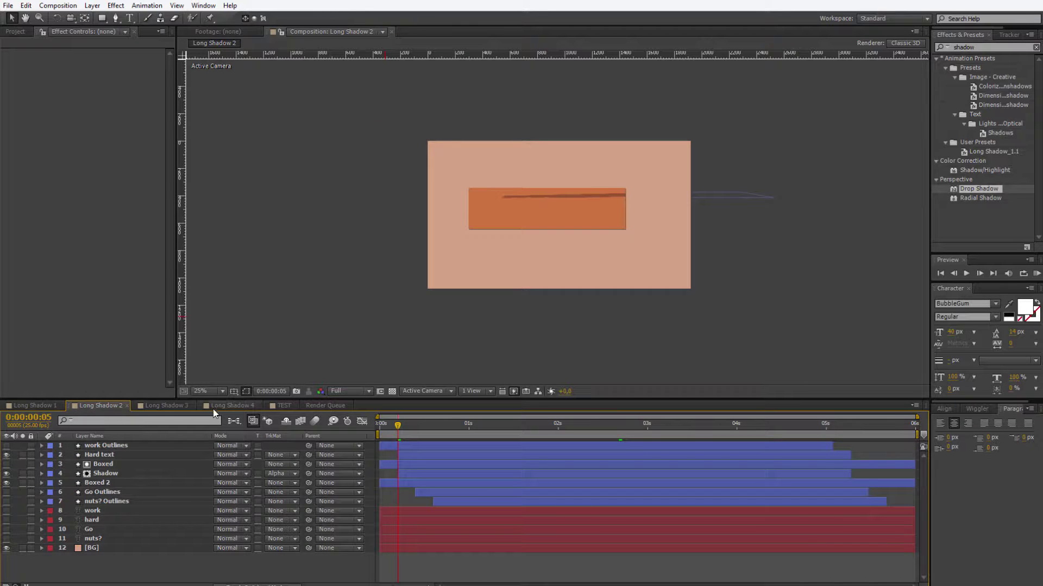
# Scrub Long Shadow 2 until the finished HARD button appears inside the orange box.
pyautogui.moveTo(422, 427); pyautogui.dragTo(783, 427)
pyautogui.press('.')
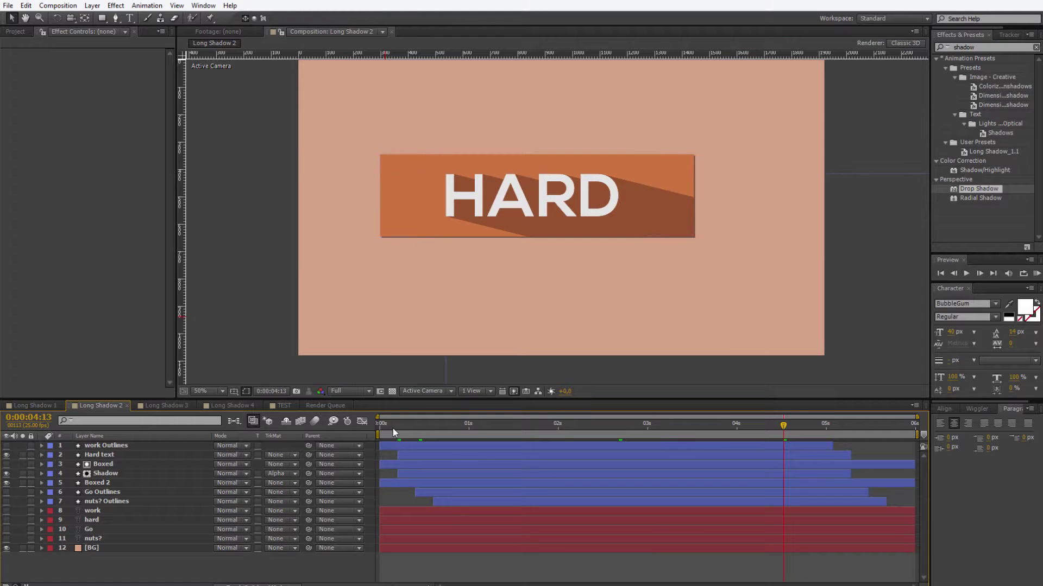
pyautogui.moveTo(392, 429); pyautogui.dragTo(608, 426)
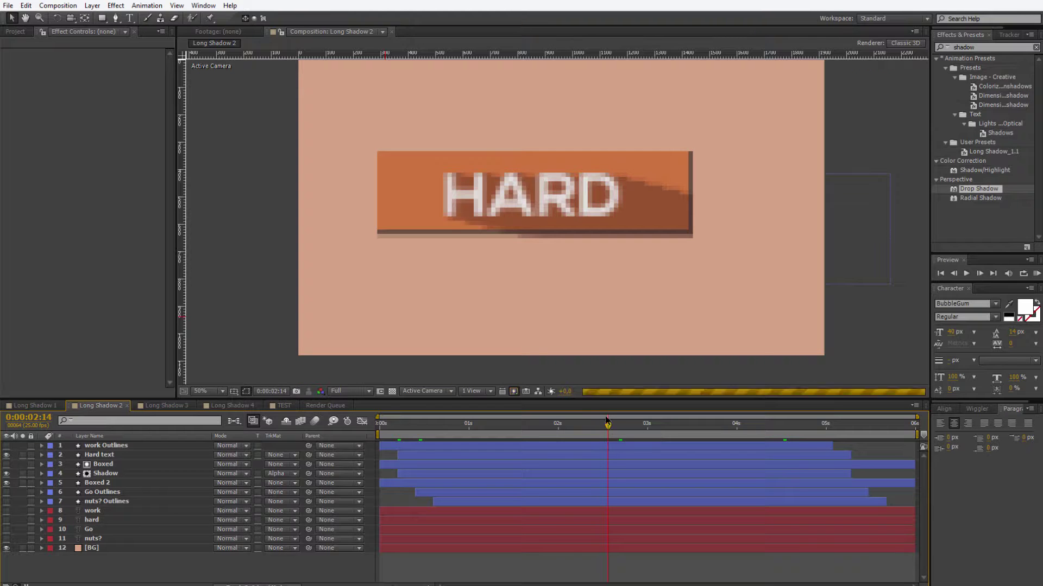
pyautogui.press(',')
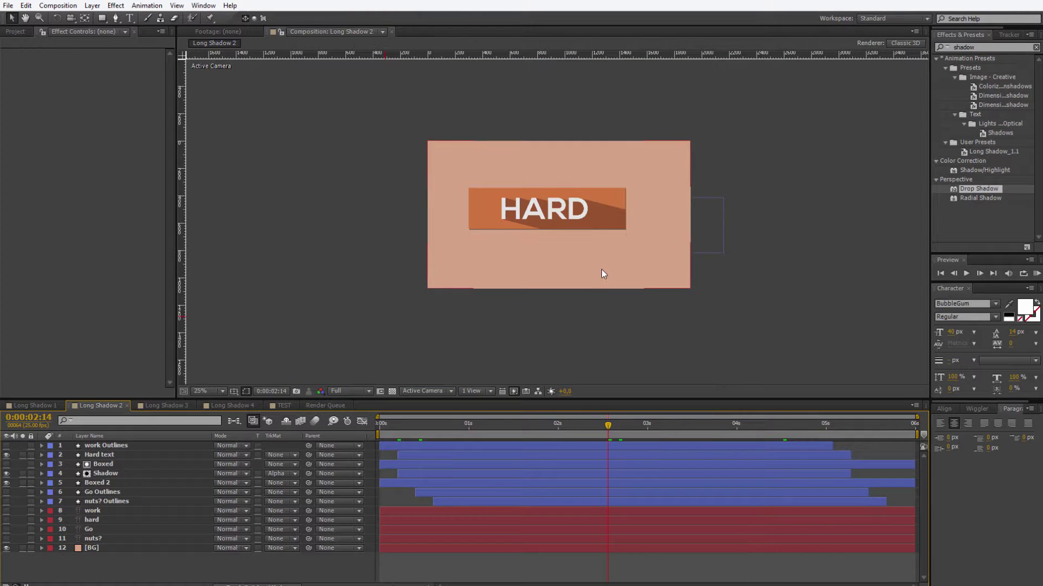
pyautogui.click(550, 249)
pyautogui.click(540, 363)
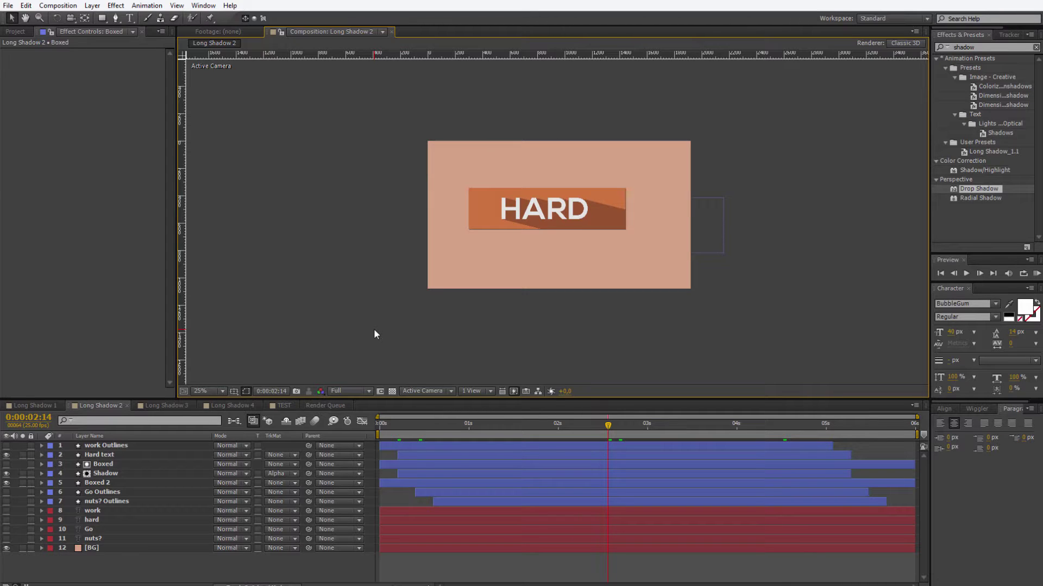
pyautogui.click(107, 475)
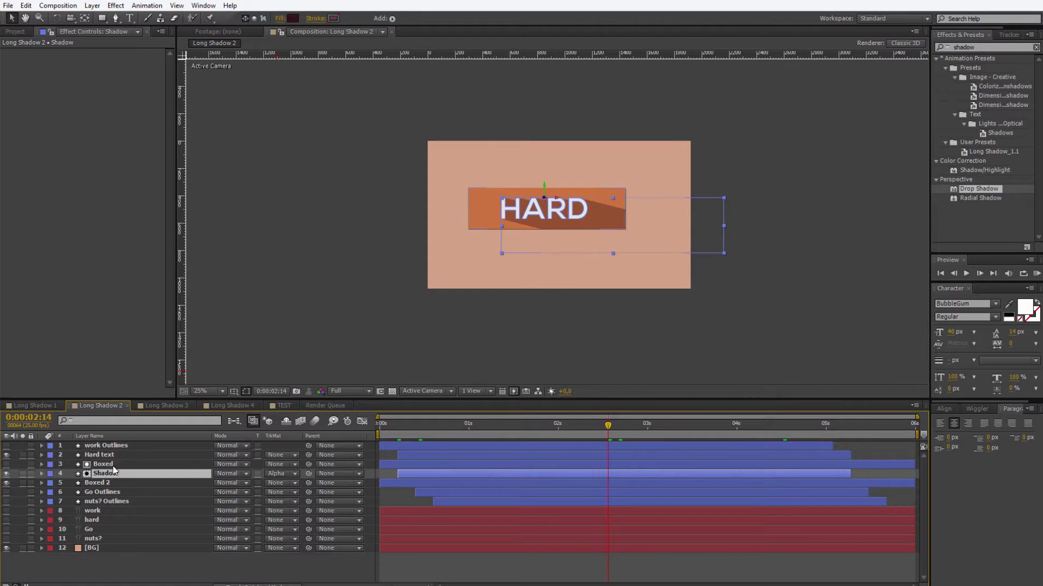
pyautogui.click(112, 466)
pyautogui.click(100, 483)
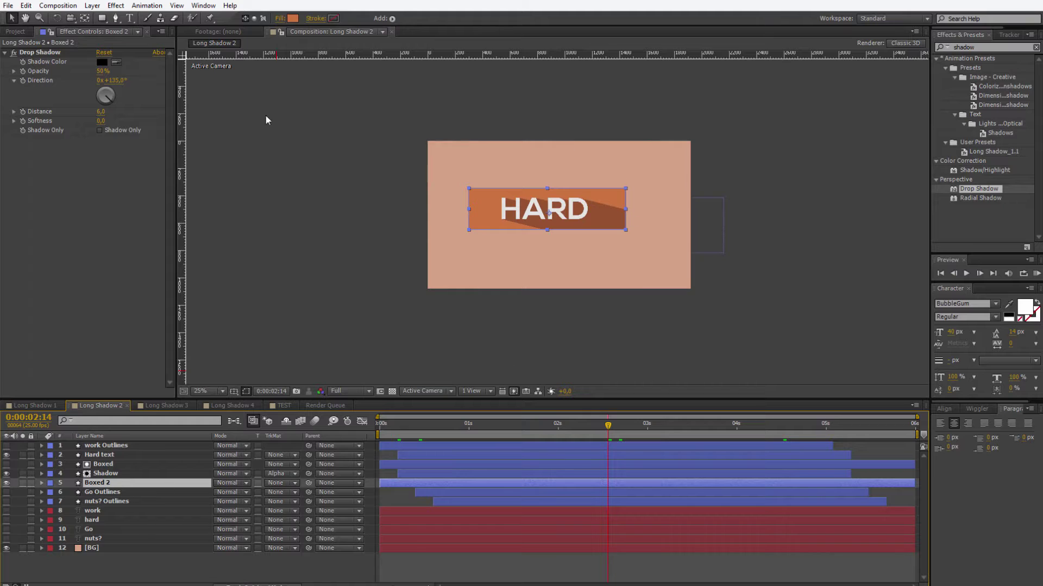
pyautogui.moveTo(100, 19); pyautogui.dragTo(144, 39)
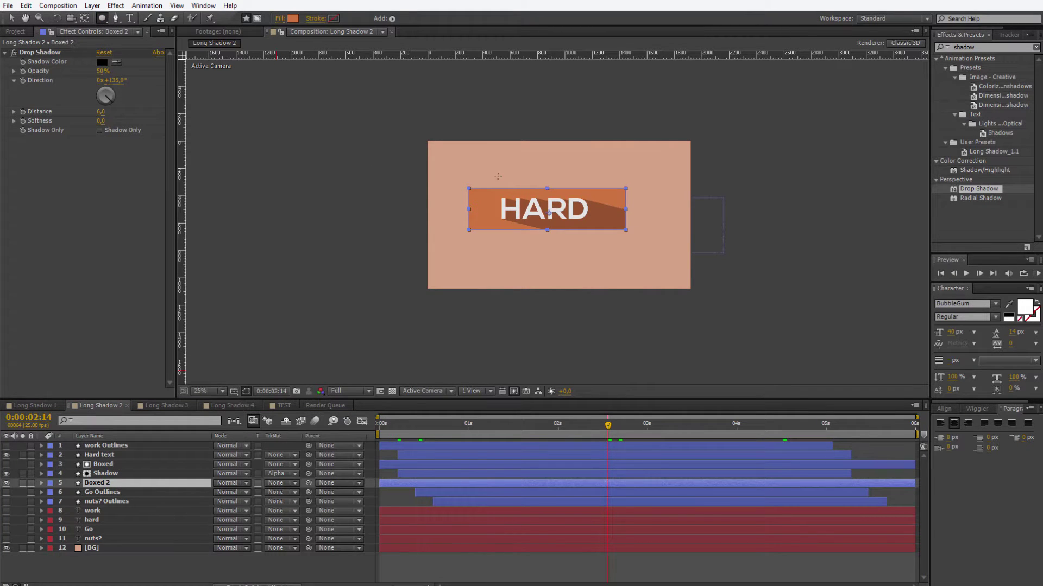
pyautogui.moveTo(487, 165)
pyautogui.mouseDown()
pyautogui.moveTo(521, 217)
pyautogui.moveTo(597, 274)
pyautogui.moveTo(588, 248)
pyautogui.moveTo(628, 279)
pyautogui.mouseUp()
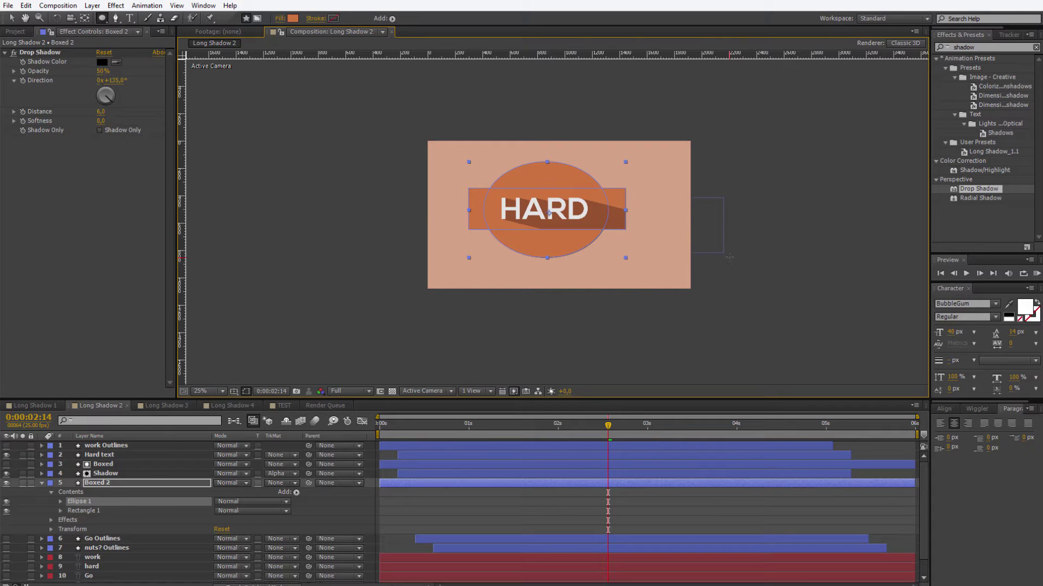
pyautogui.press('Delete')
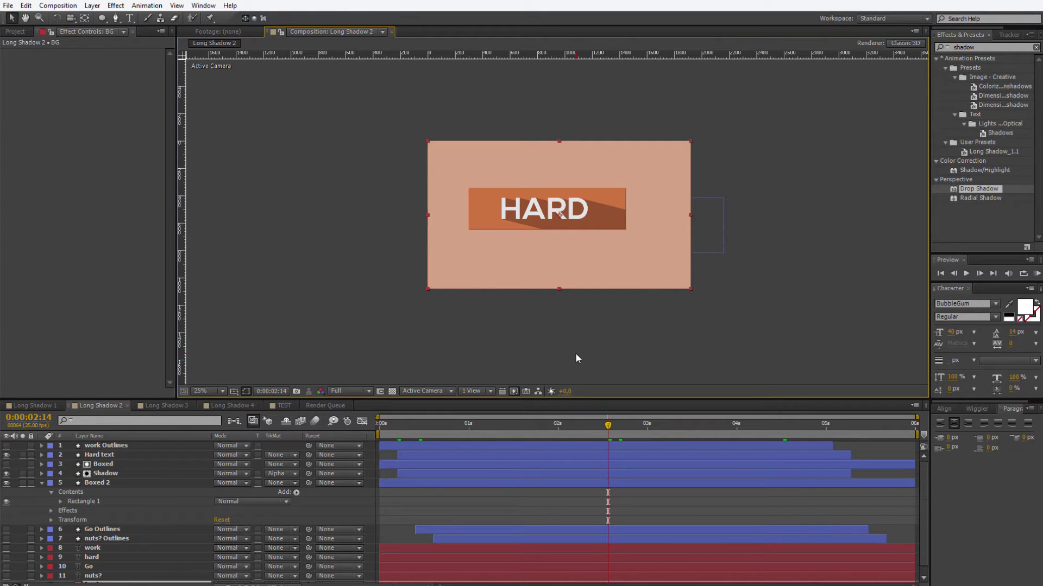